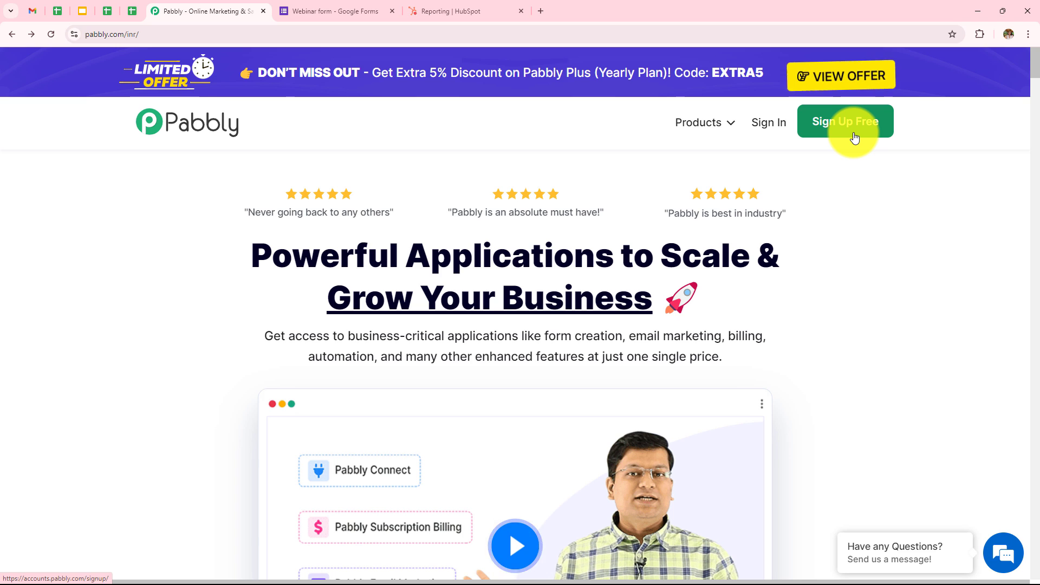
Sign in and open the Pabbly Connect dashboard, opening and dismissing the Create Folder form
click(772, 132)
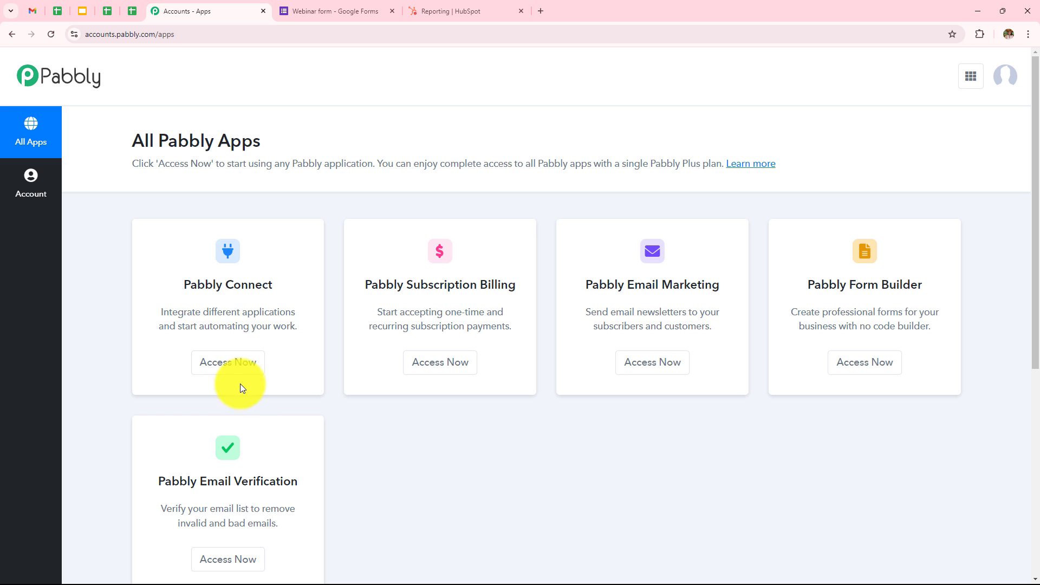
click(228, 363)
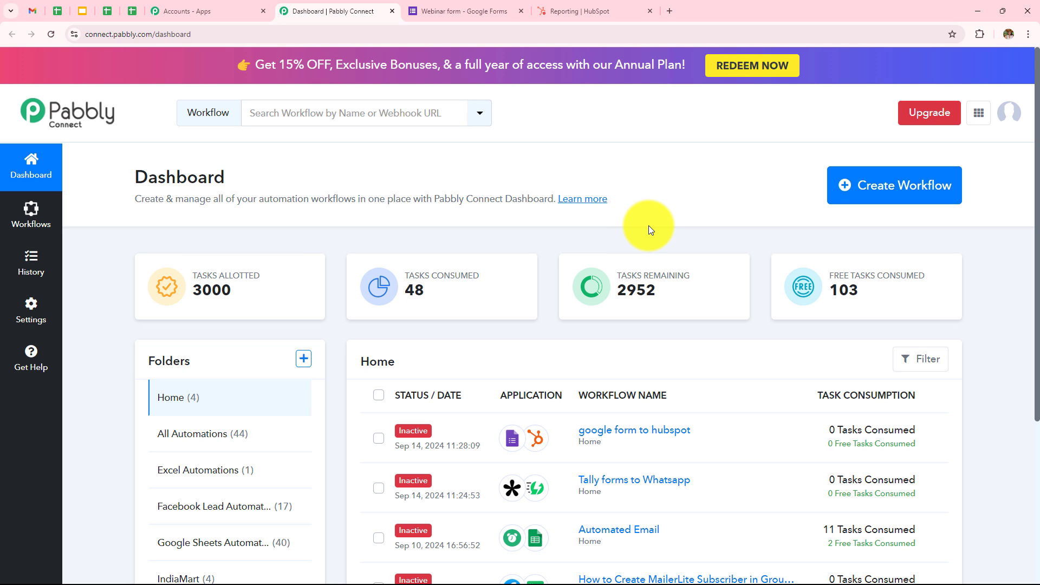
scroll(630, 288, down, 3)
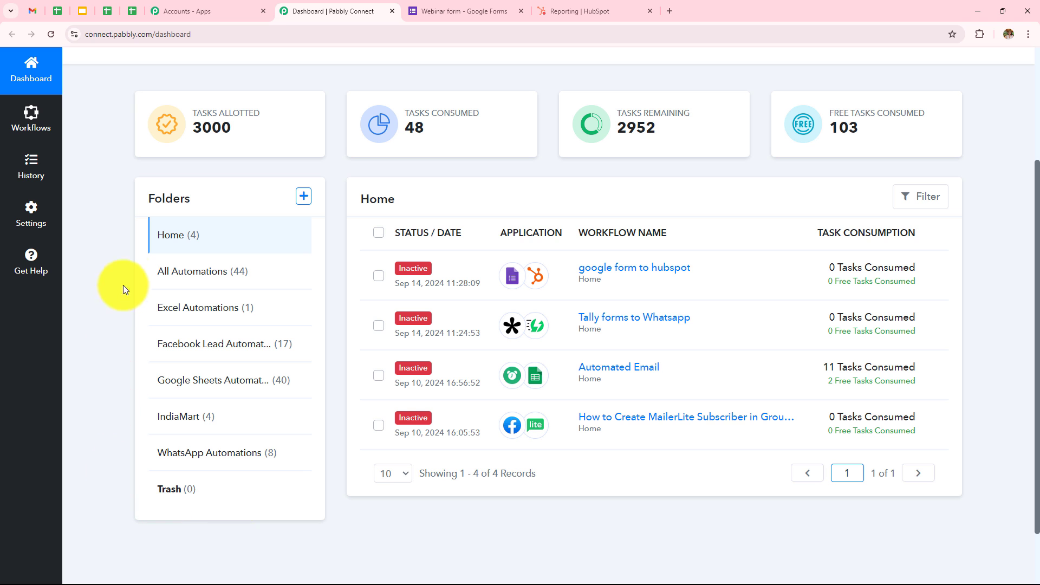
scroll(287, 422, up, 3)
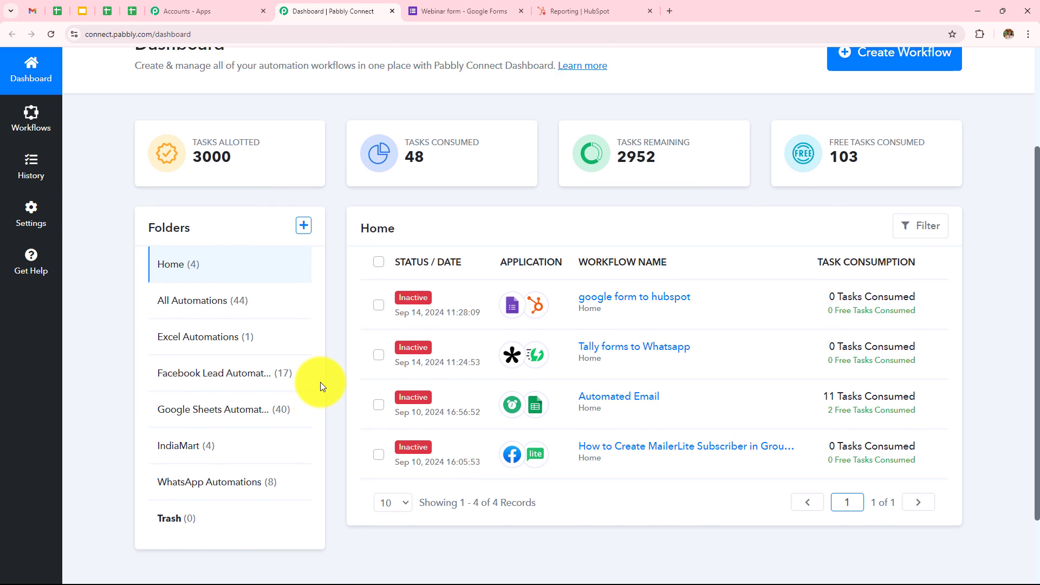
click(301, 361)
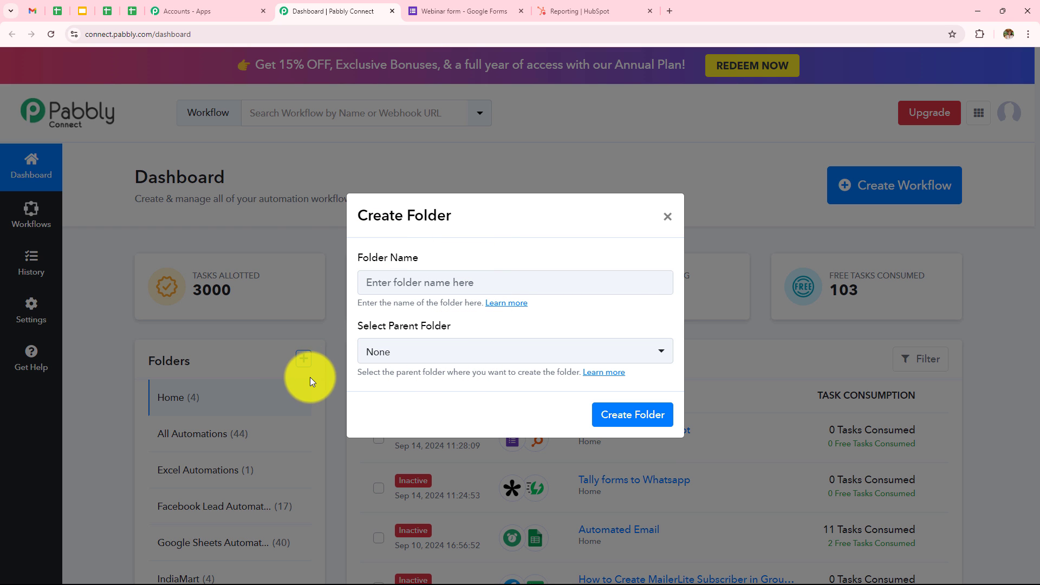
click(667, 217)
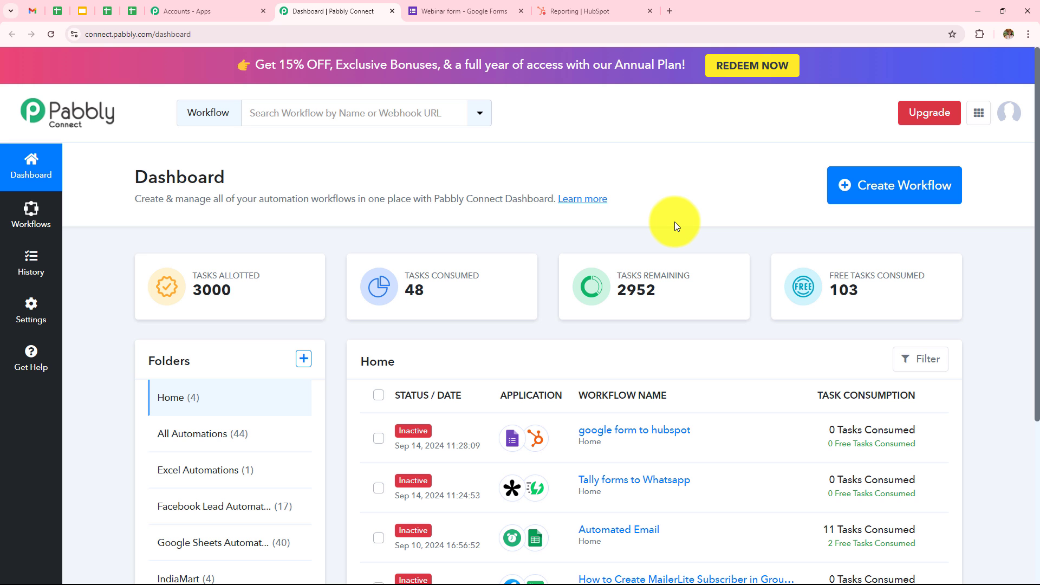
Create workflow 'How to Create HubSpot Contact on Google Forms Submission' under Google Sheets Automations
click(887, 206)
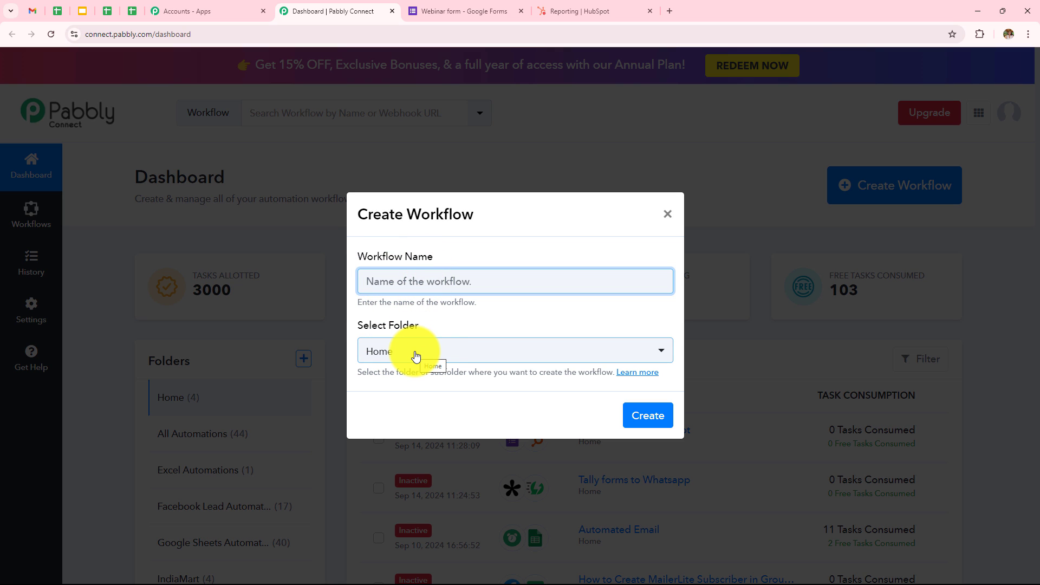
click(416, 282)
text(How to Create HubSpot Contact on Google Forms Submission)
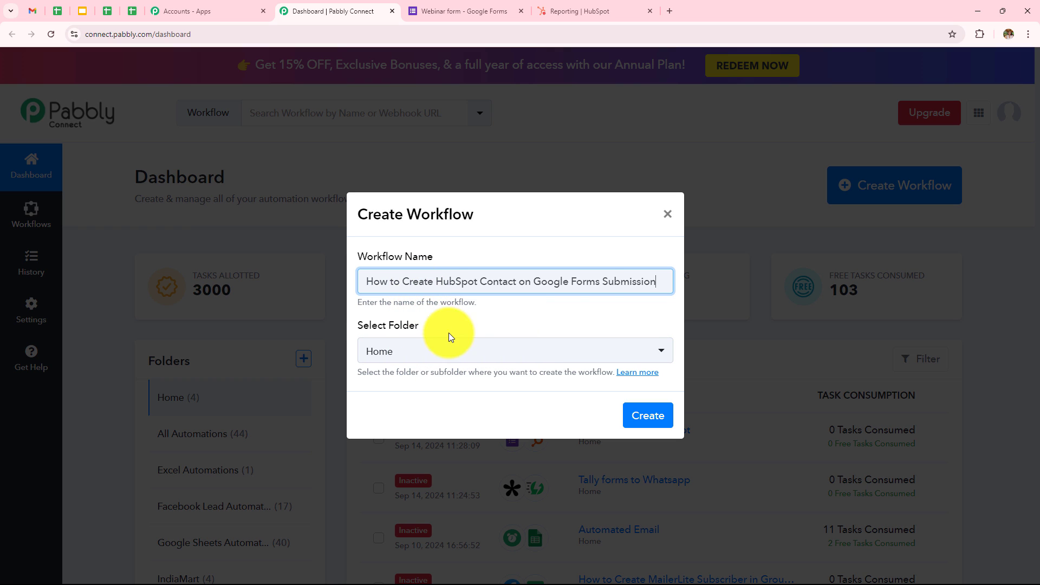
click(485, 348)
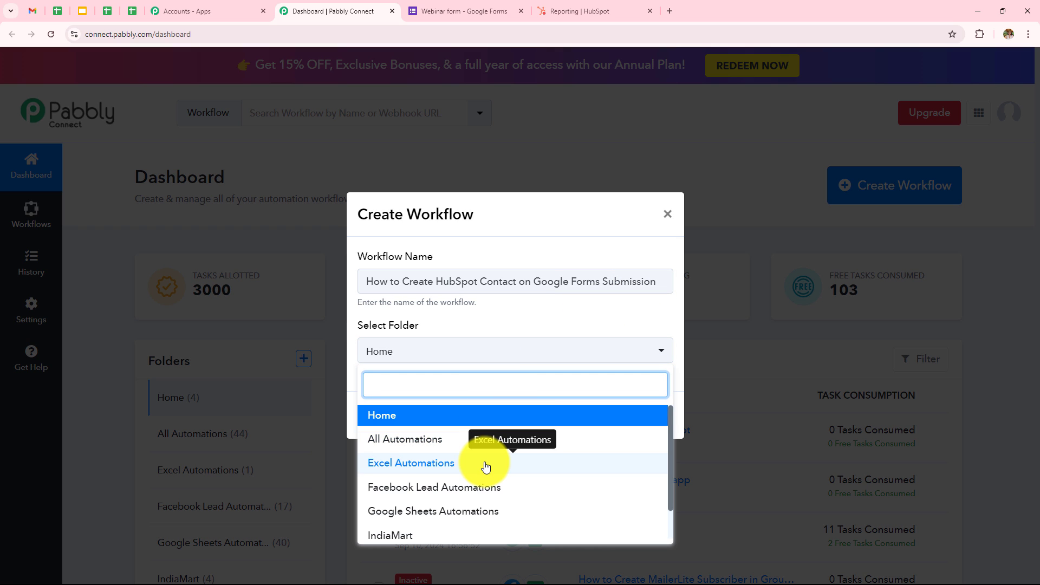
scroll(486, 466, down, 1)
scroll(486, 465, up, 1)
click(455, 511)
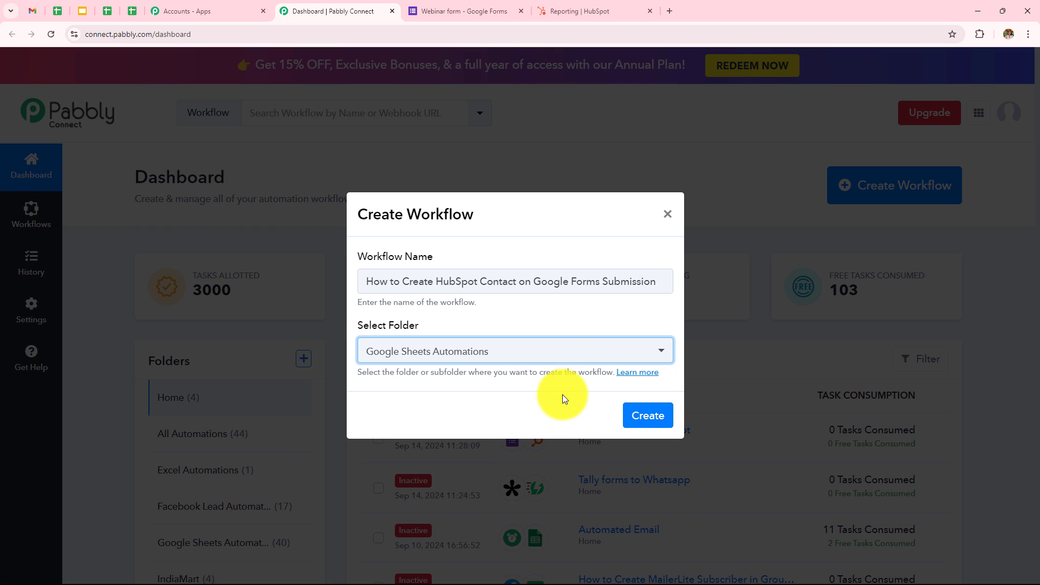
click(641, 414)
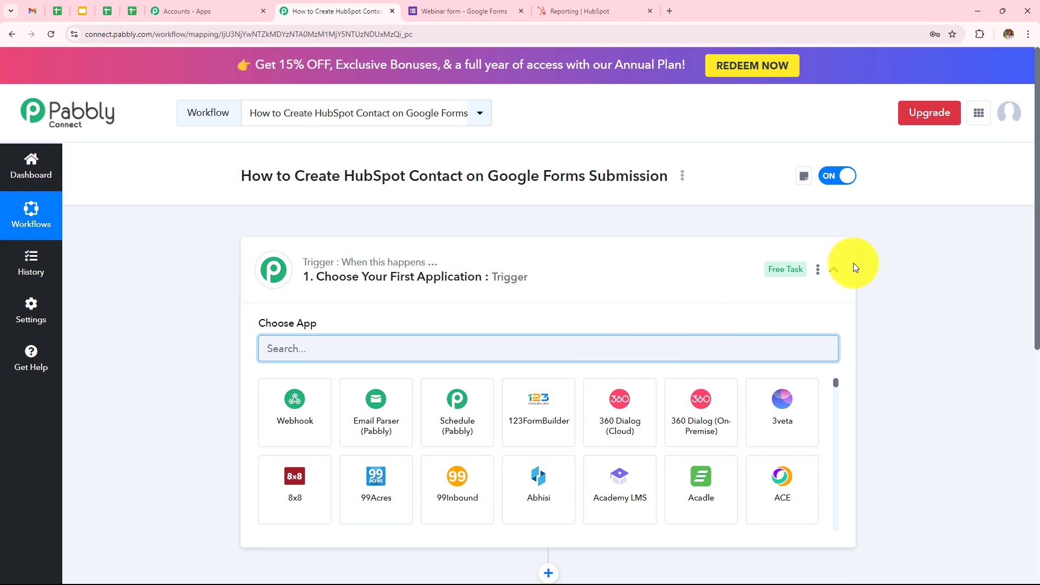
Collapse the Trigger step card so the empty trigger and action steps both show
click(834, 270)
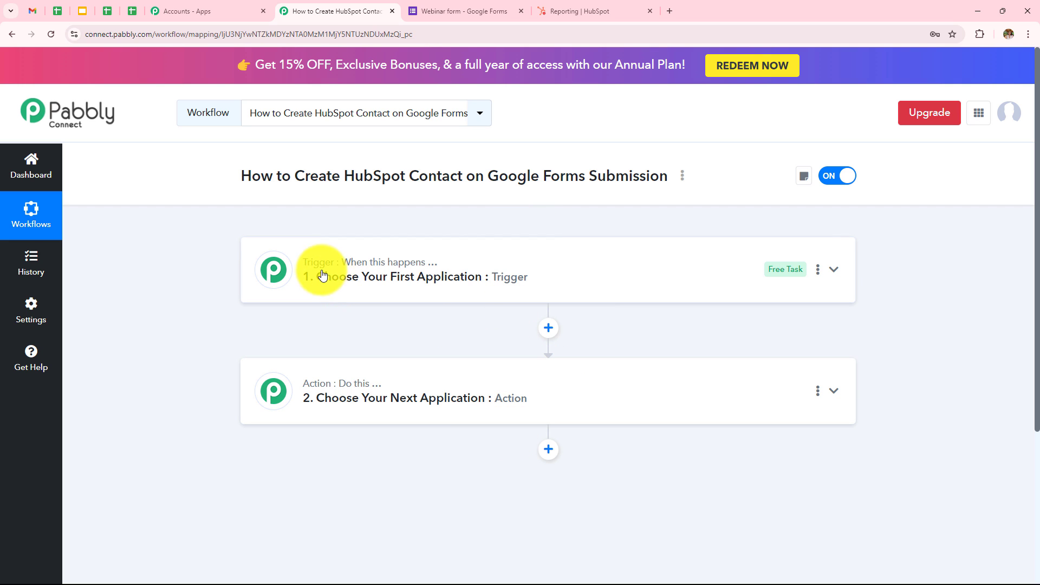
mouse_move(326, 396)
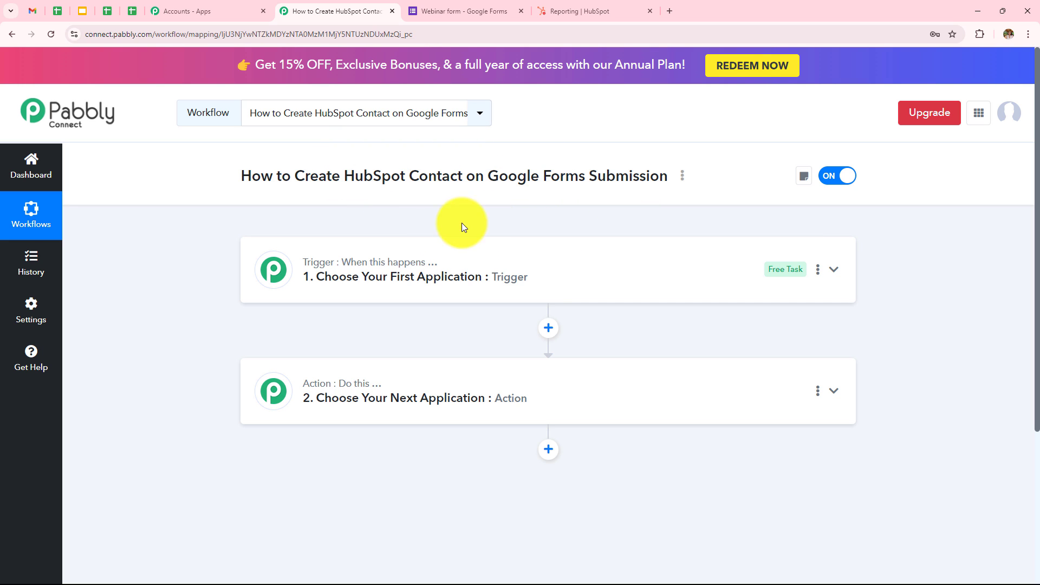
Set the trigger app to Google Forms with the New Response Received event
click(426, 263)
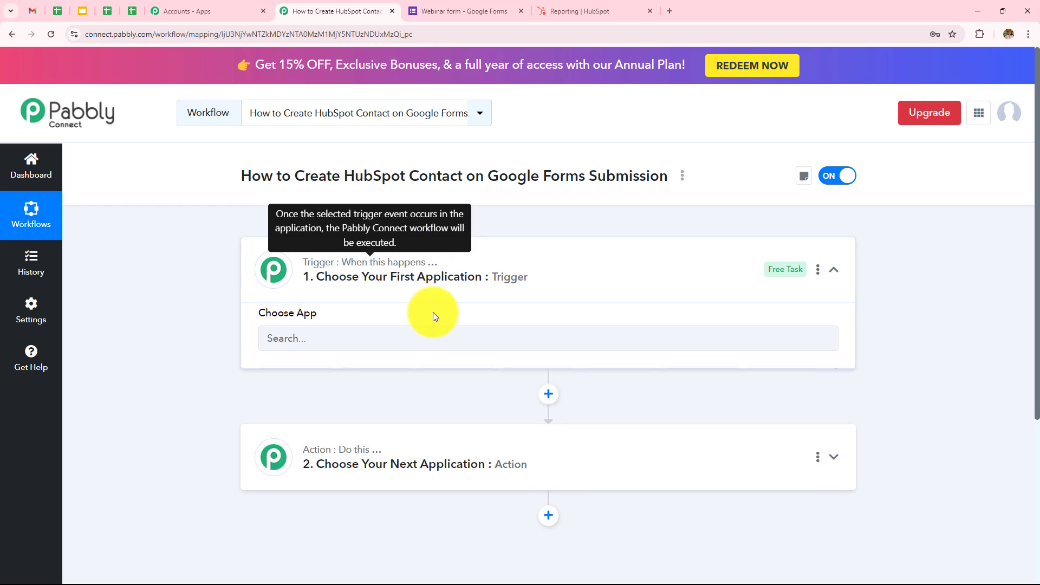
click(433, 352)
text(G)
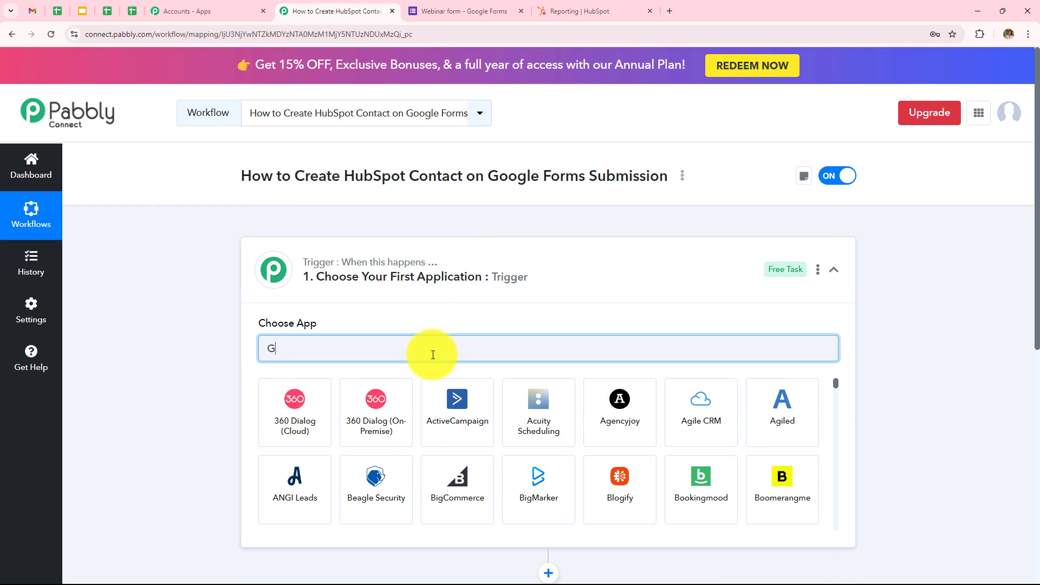
text(oogle)
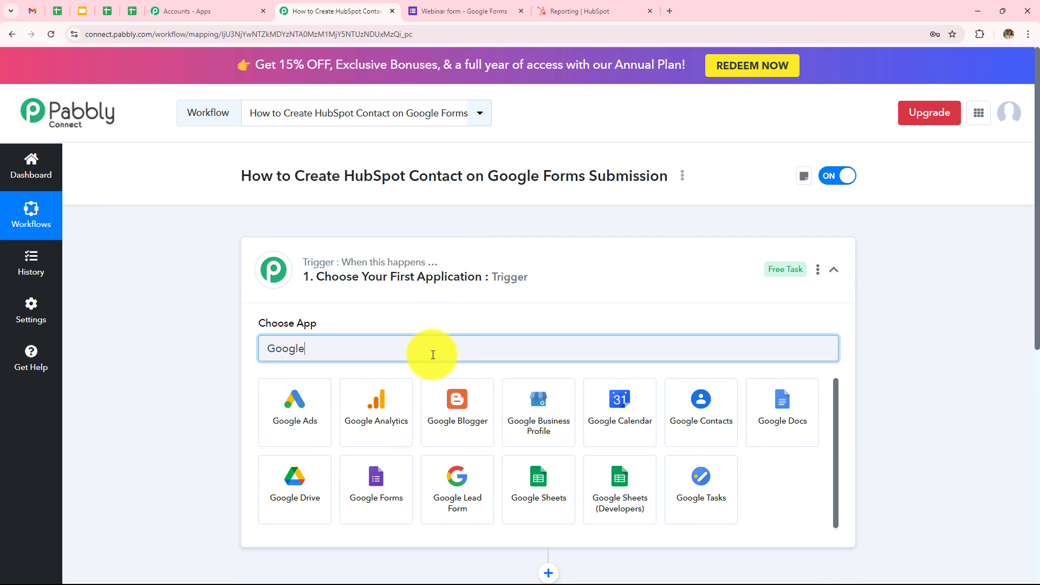
click(362, 496)
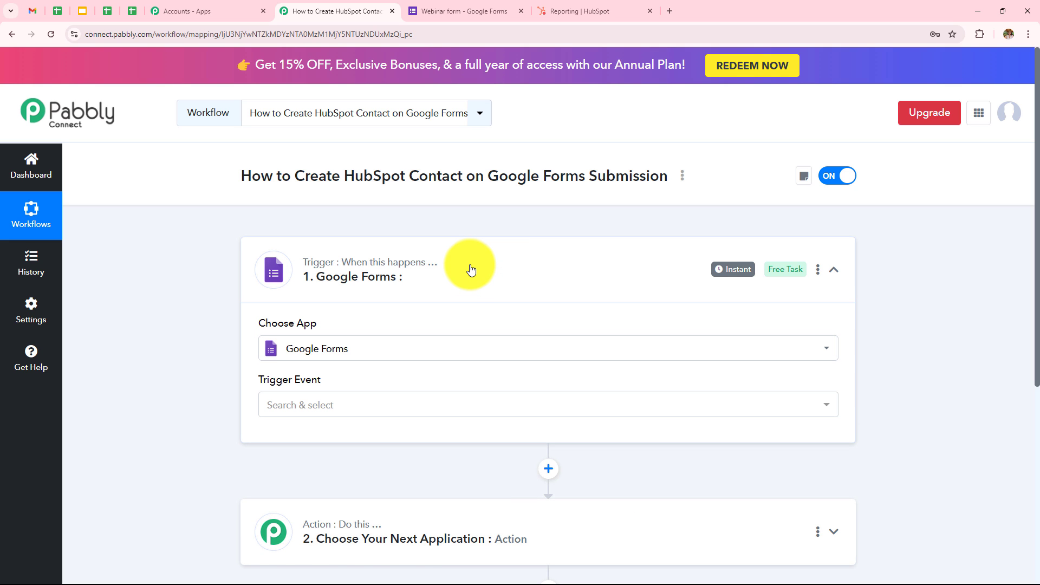
scroll(423, 315, down, 1)
click(379, 359)
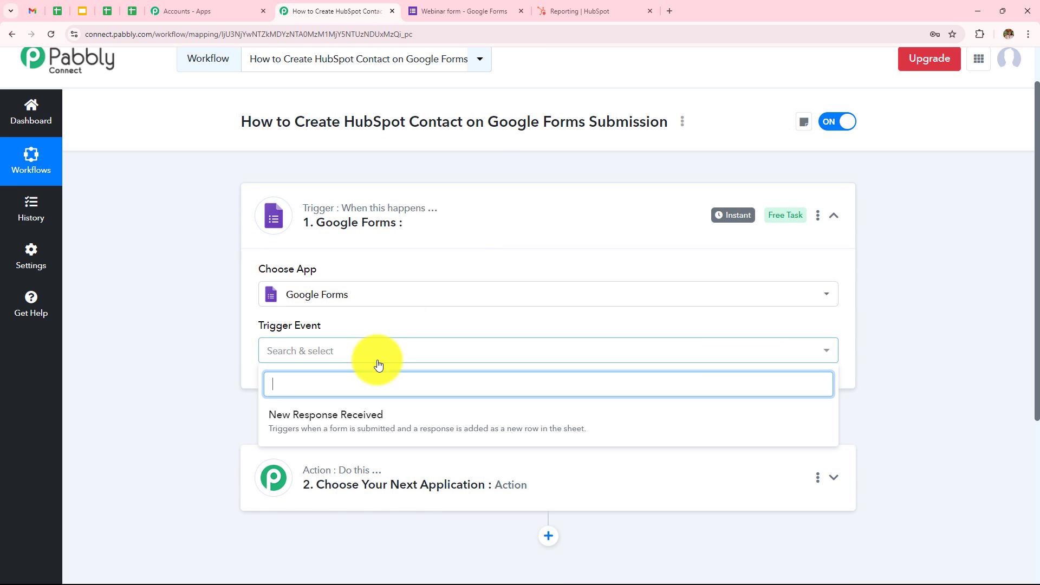
click(292, 431)
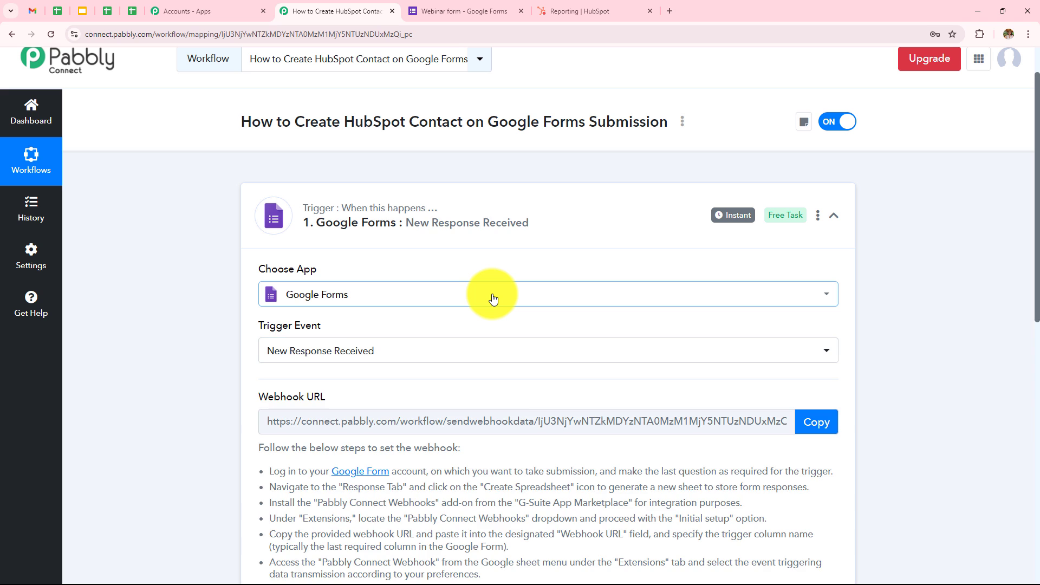
Review the webhook setup instructions, then switch to the Webinar form in Google Forms
scroll(493, 298, down, 1)
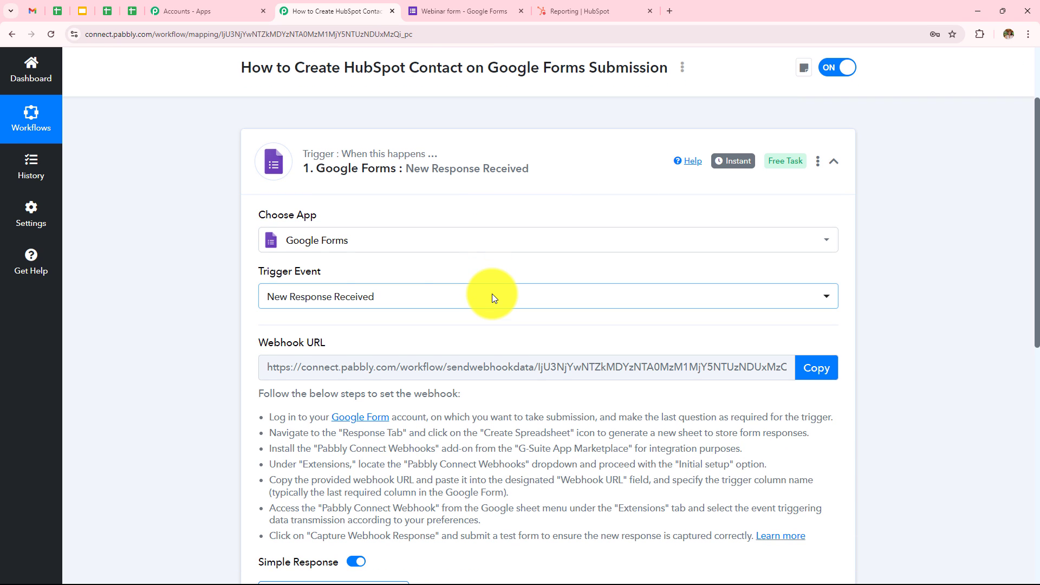
scroll(417, 239, down, 1)
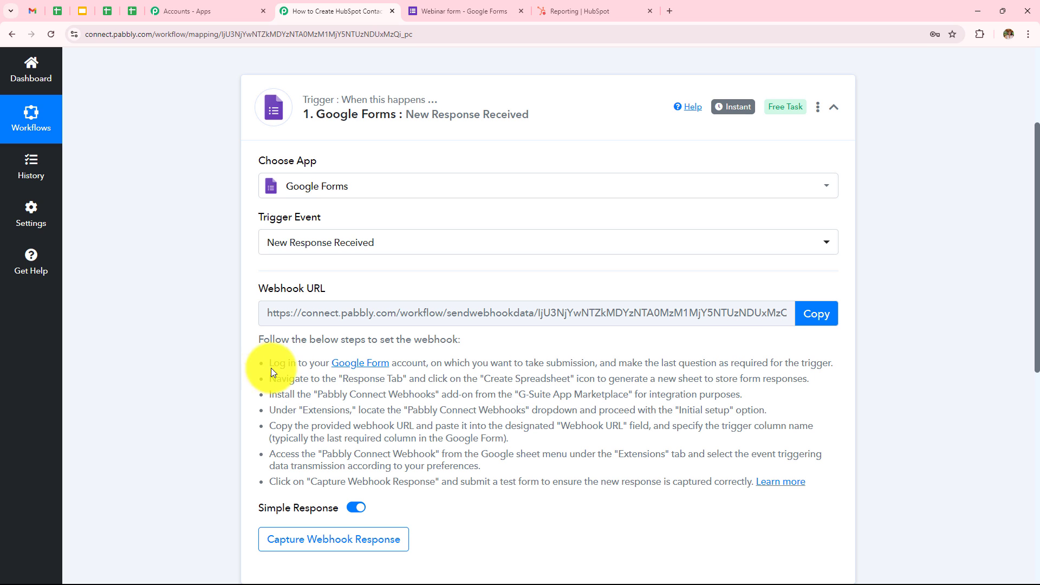
drag(254, 363, 728, 497)
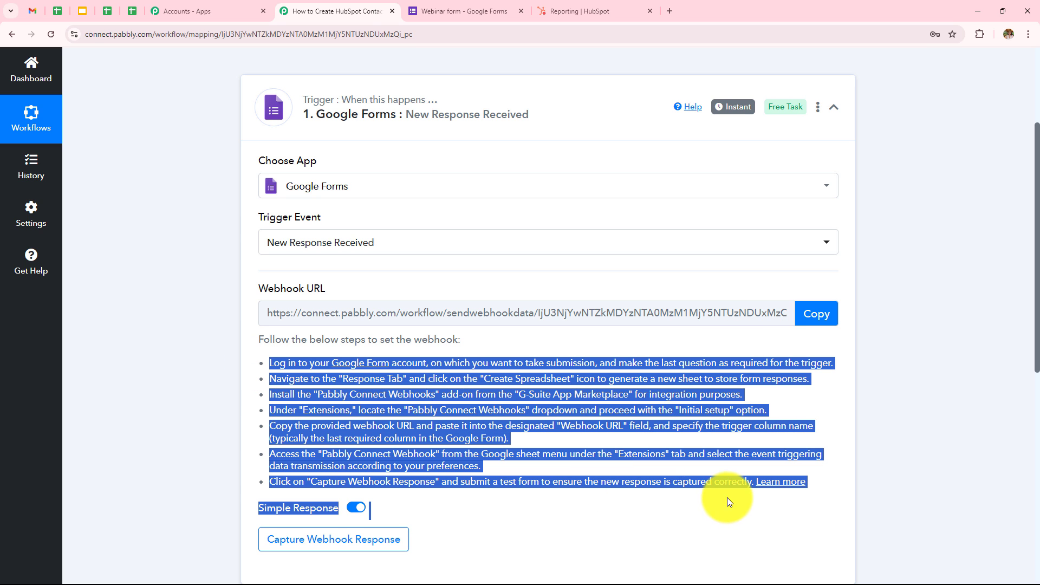
click(919, 417)
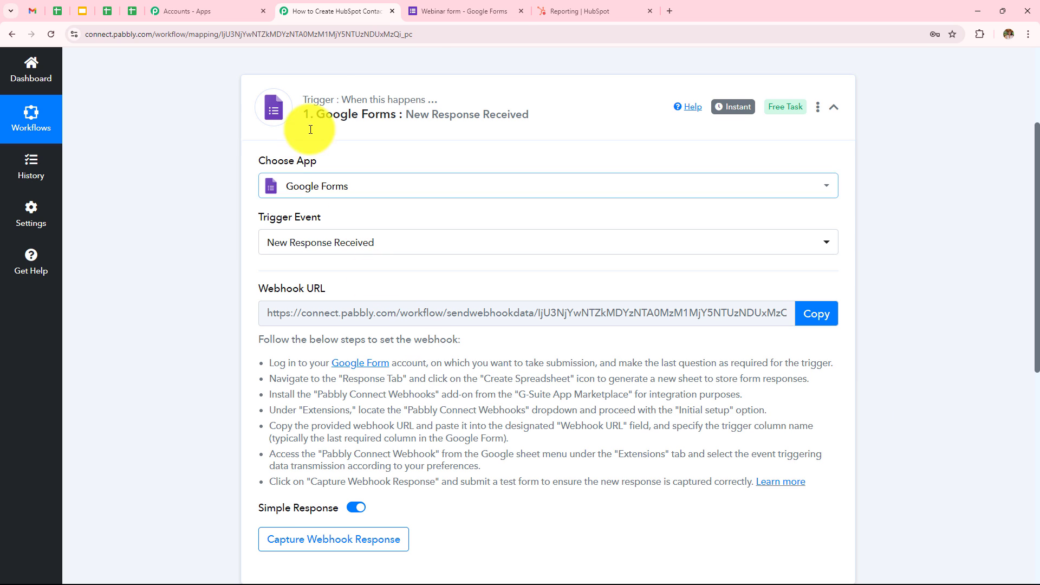
click(441, 11)
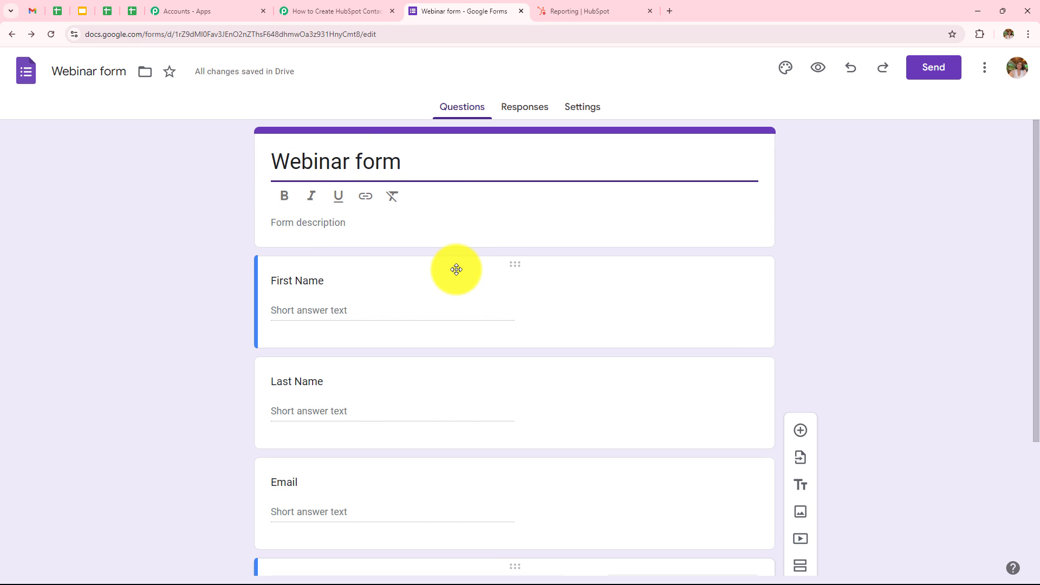
Mark the Phone question required and view responses in the Webinar form (Responses) spreadsheet
scroll(456, 270, down, 2)
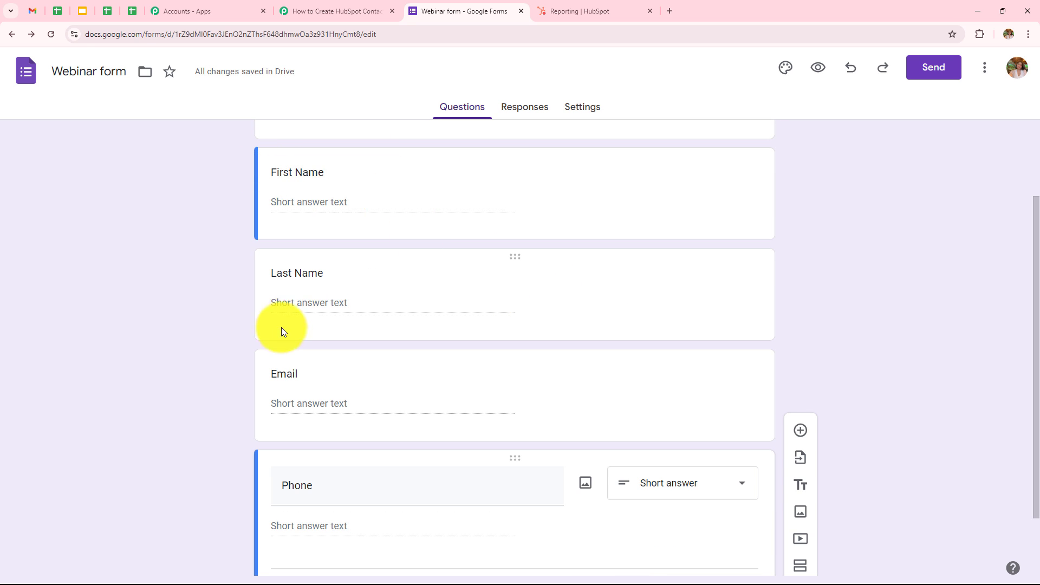
scroll(257, 413, down, 2)
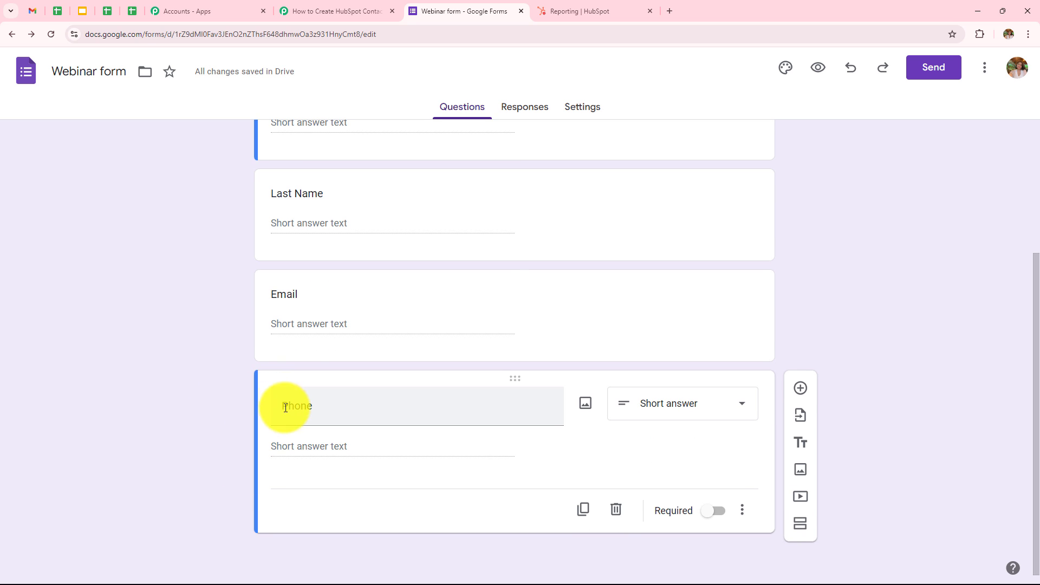
click(715, 512)
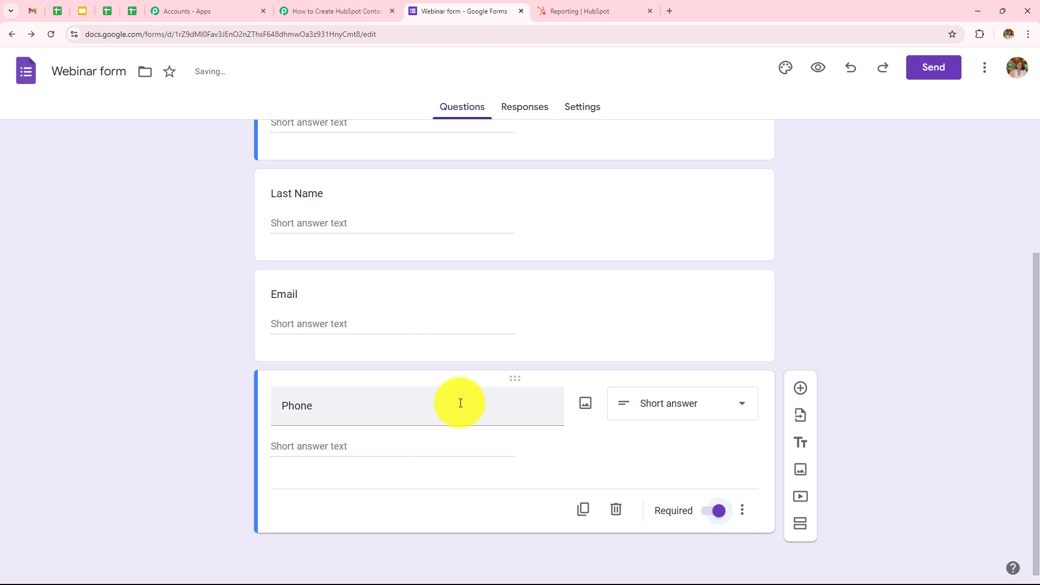
click(528, 115)
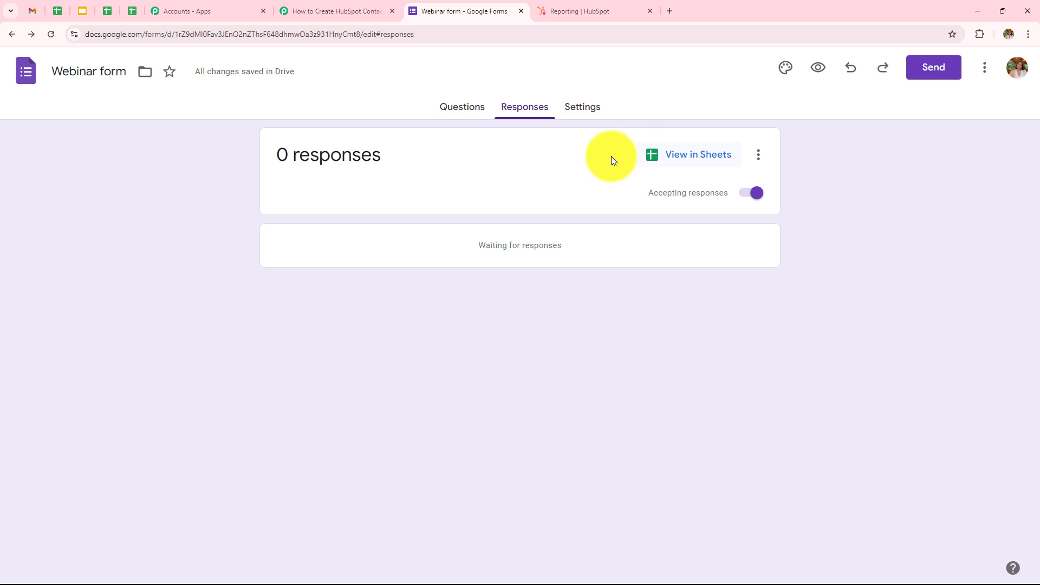
click(671, 161)
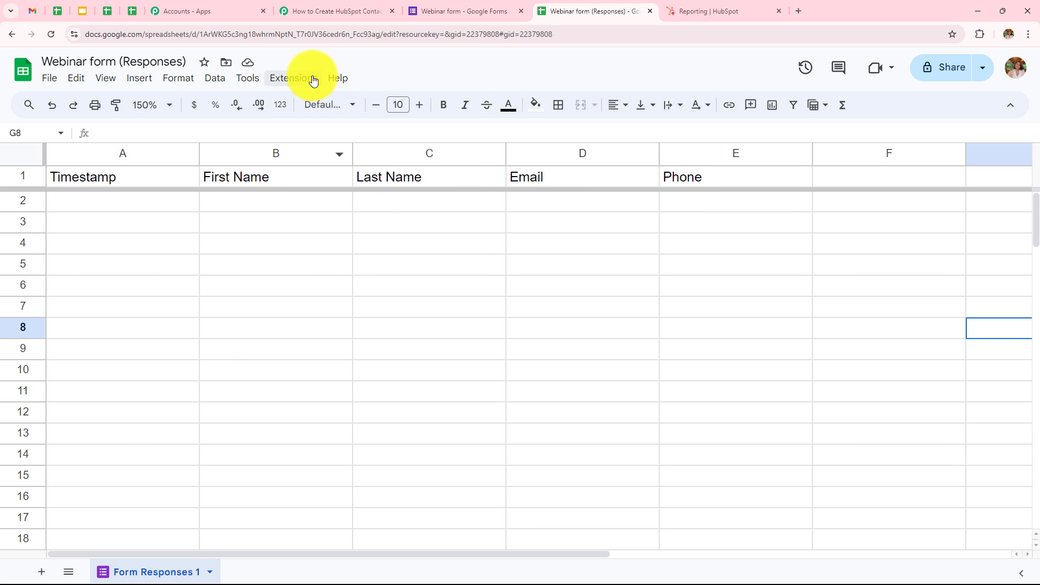
Look up the Pabbly Connect Webhooks add-on in the Workspace Marketplace, then close it
click(312, 79)
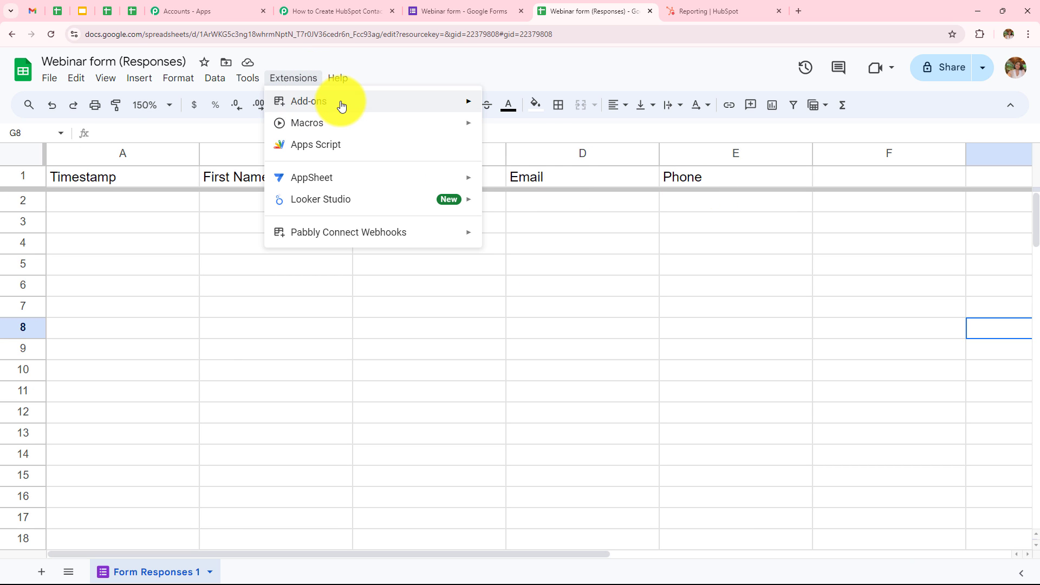
mouse_move(341, 103)
click(538, 105)
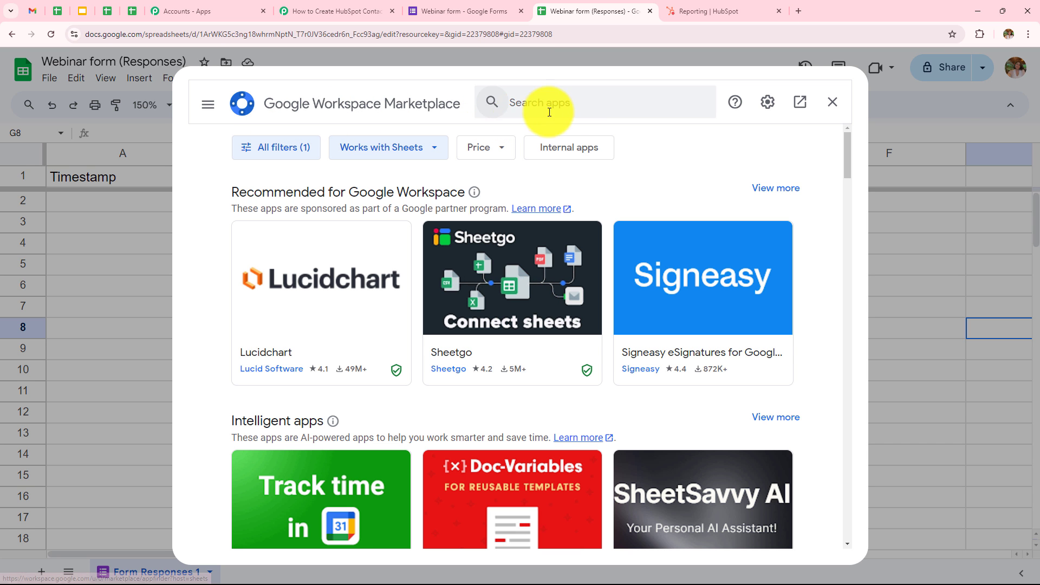
click(542, 103)
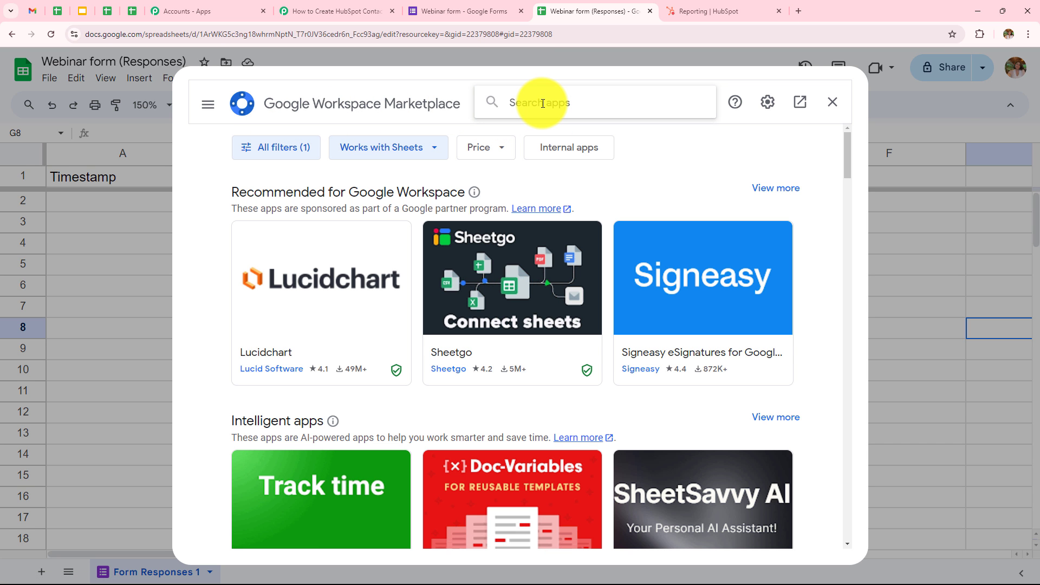
text(Pabb)
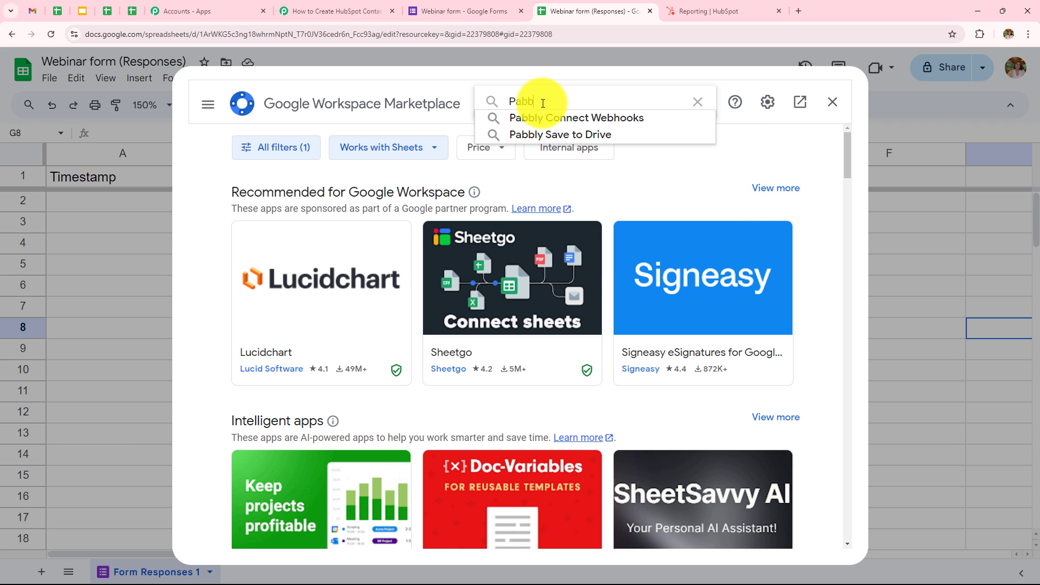
click(548, 119)
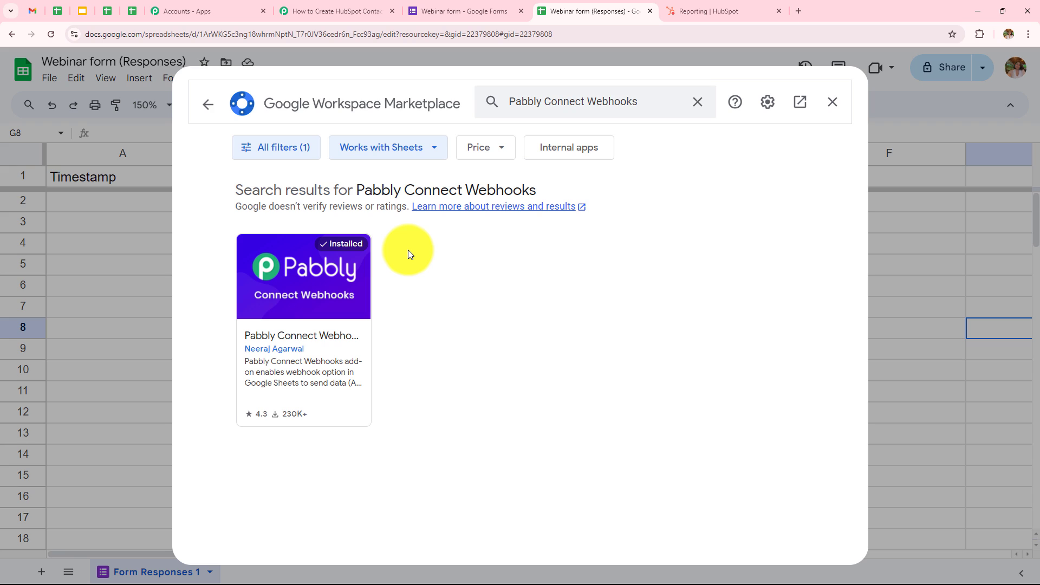
click(831, 114)
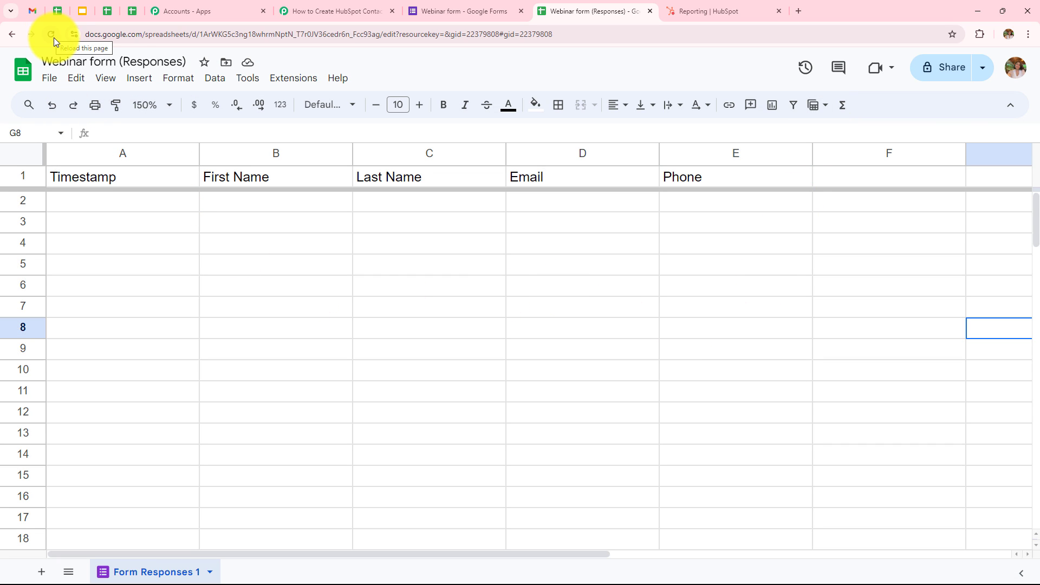
Launch Pabbly Connect Webhooks Initial Setup from the Extensions menu
click(302, 80)
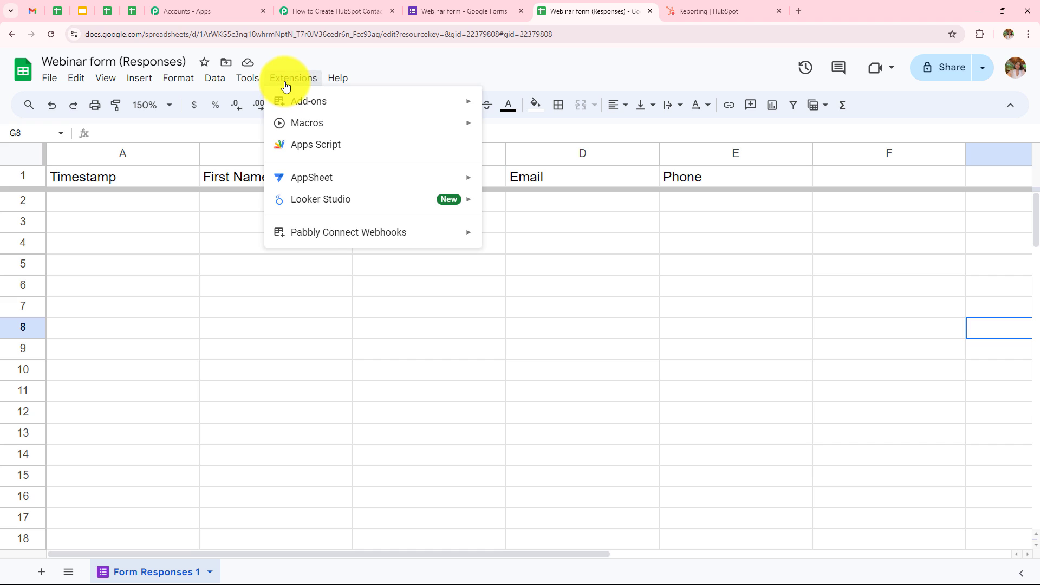
mouse_move(318, 235)
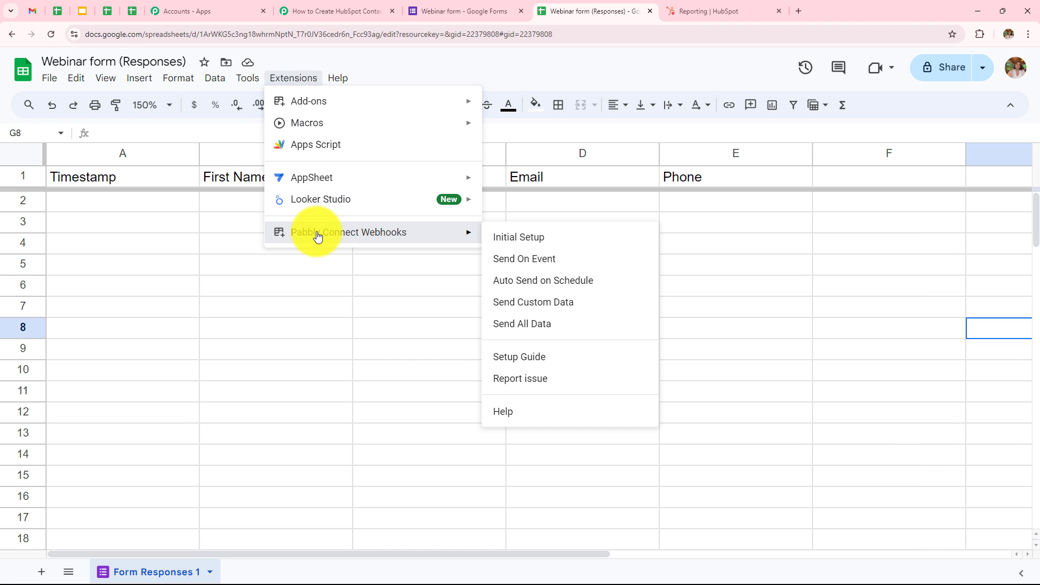
click(558, 236)
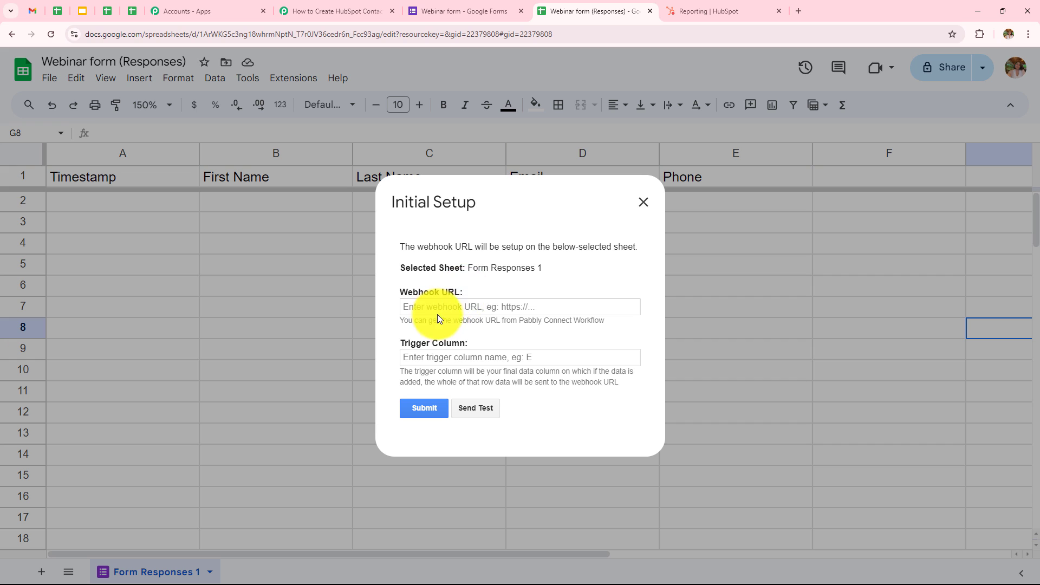
Copy the workflow's webhook URL from Pabbly and paste it into the Initial Setup Webhook URL field
drag(400, 320, 607, 320)
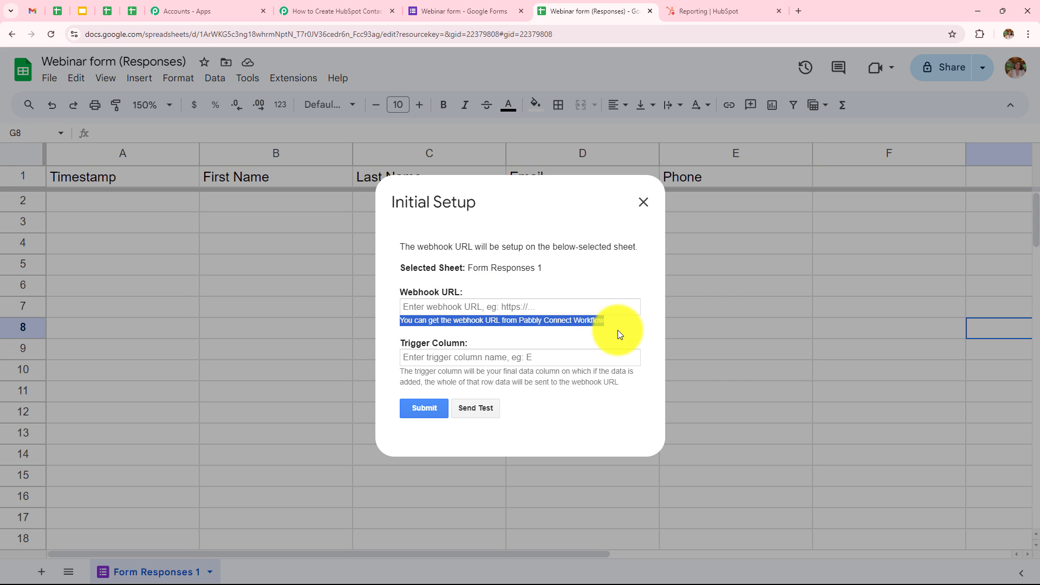
click(620, 333)
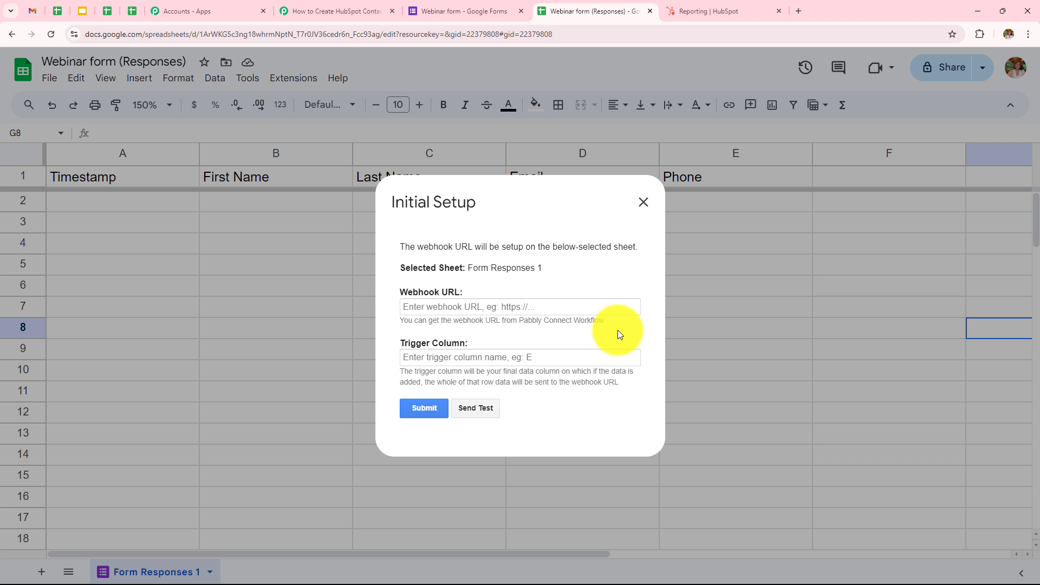
click(324, 13)
click(817, 320)
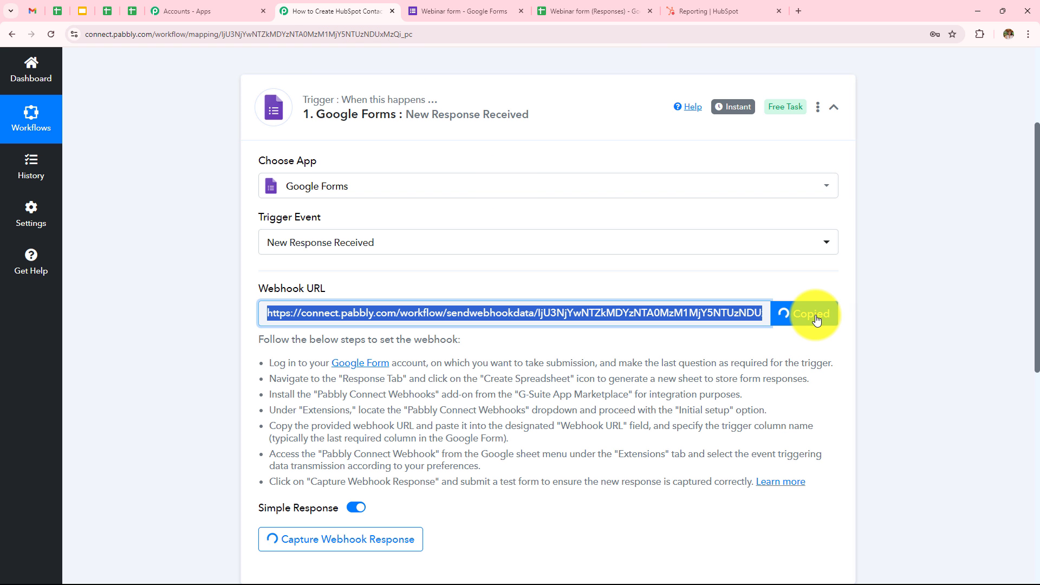
click(591, 10)
click(482, 307)
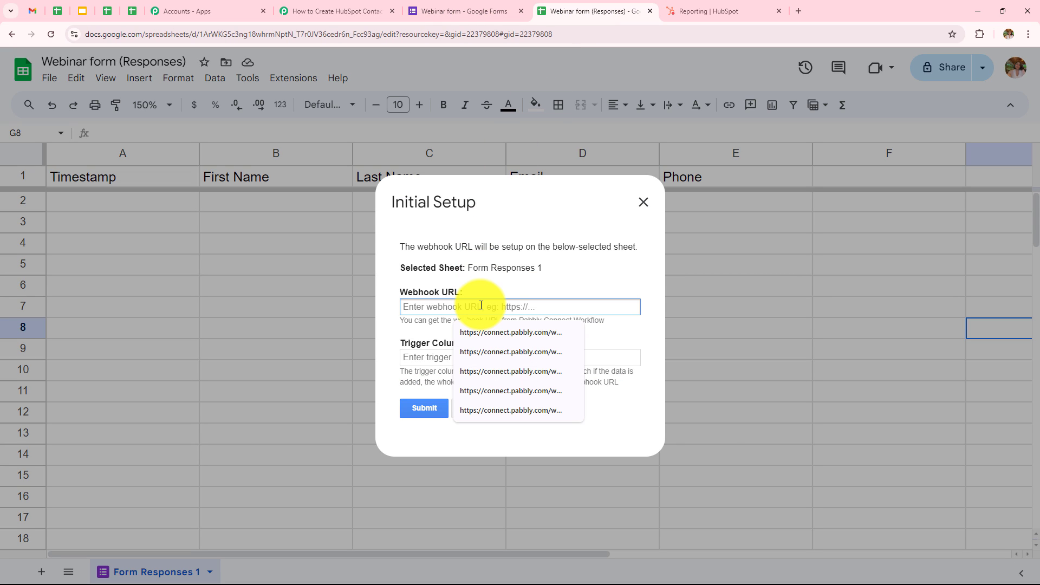
key(ctrl+v)
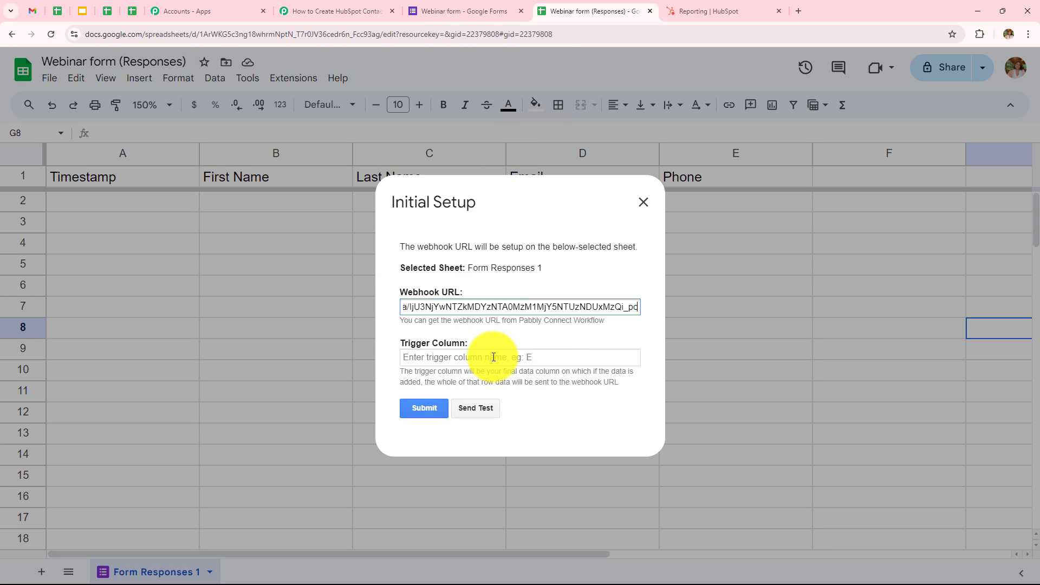
click(412, 372)
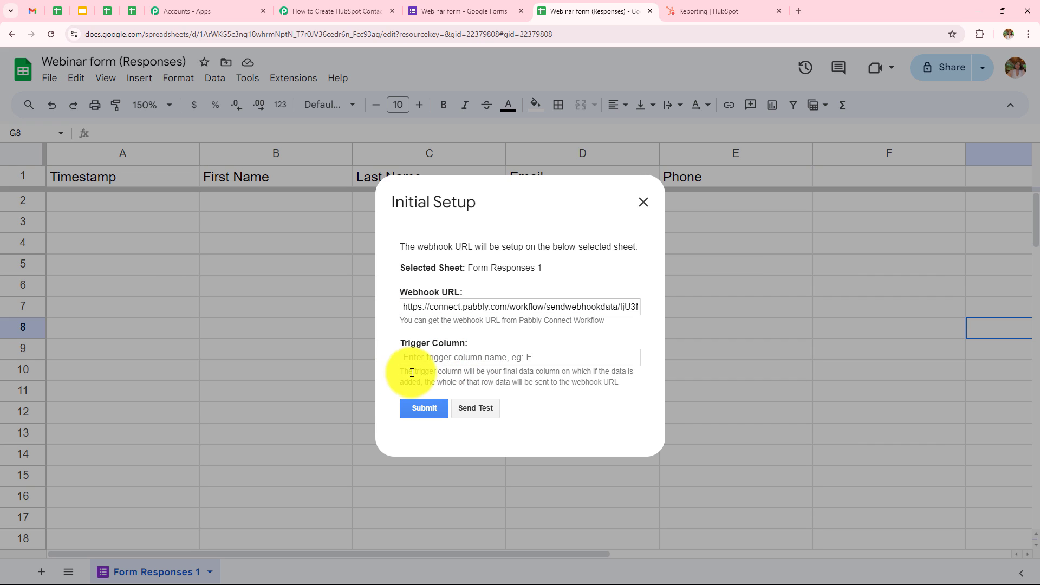
Enter E as the Trigger Column, submit the setup and close the dialog
drag(412, 373, 624, 392)
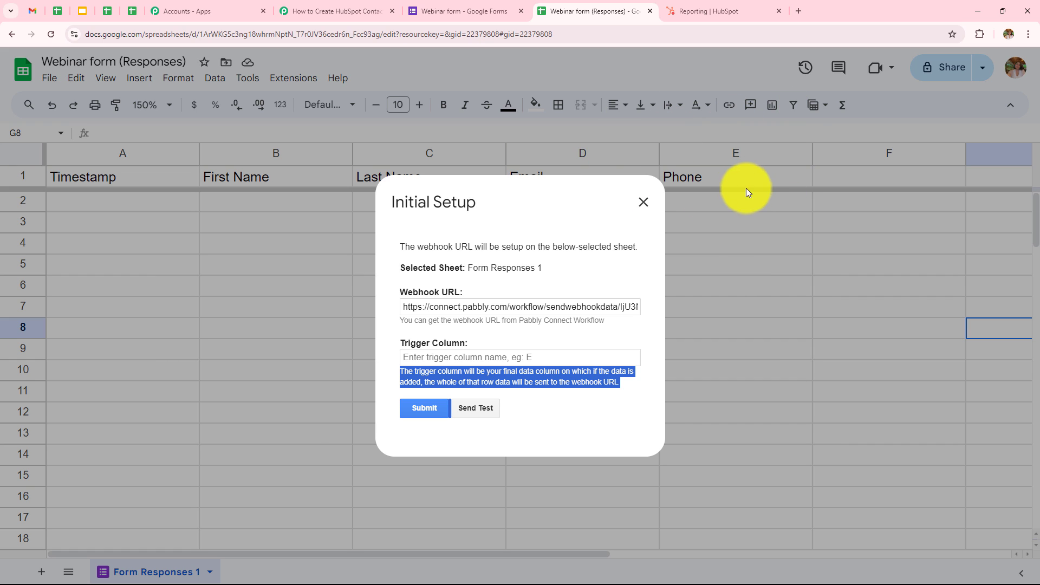
click(432, 360)
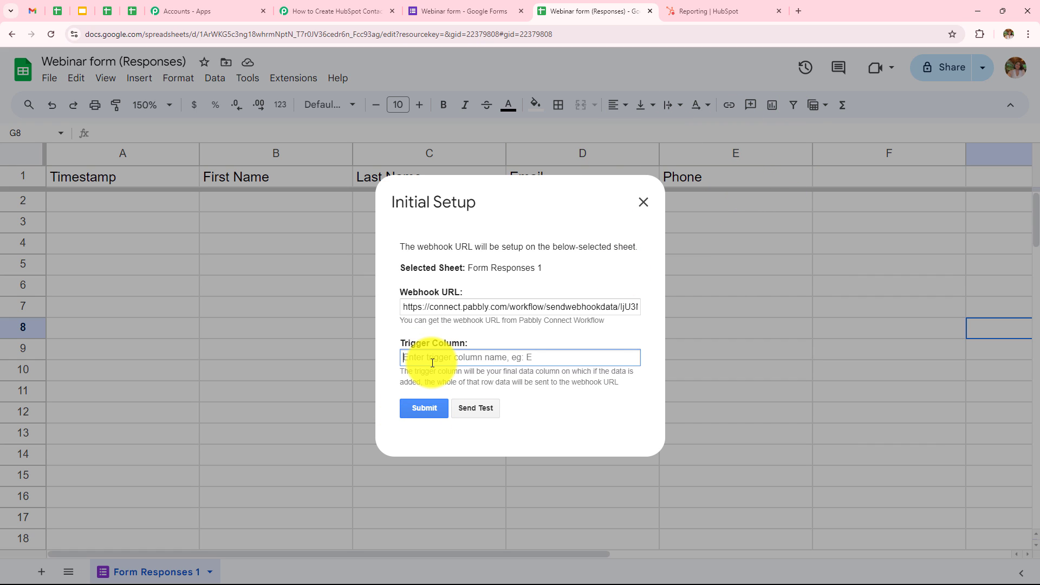
text(E)
click(427, 410)
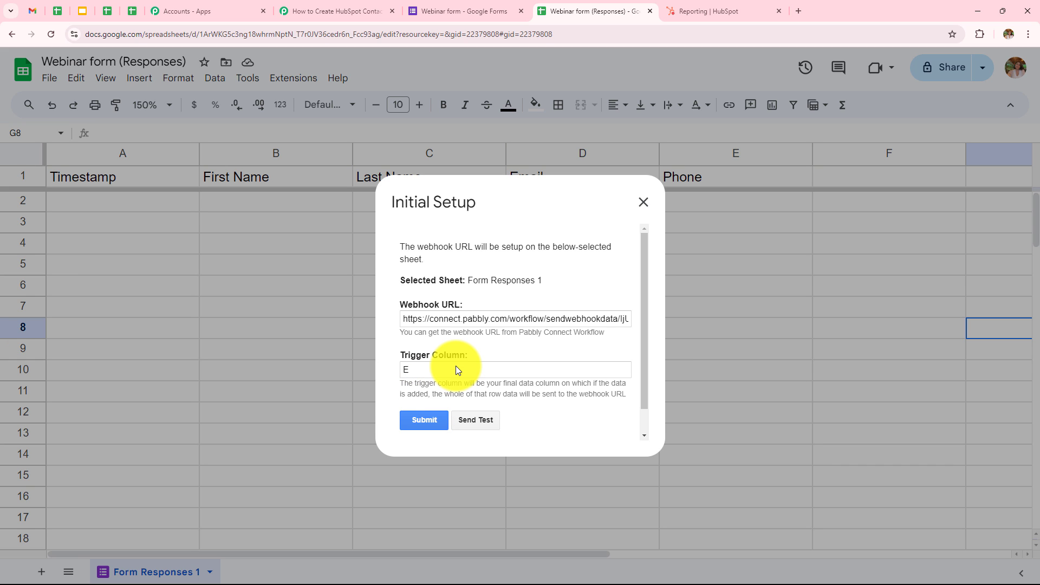
scroll(456, 366, down, 1)
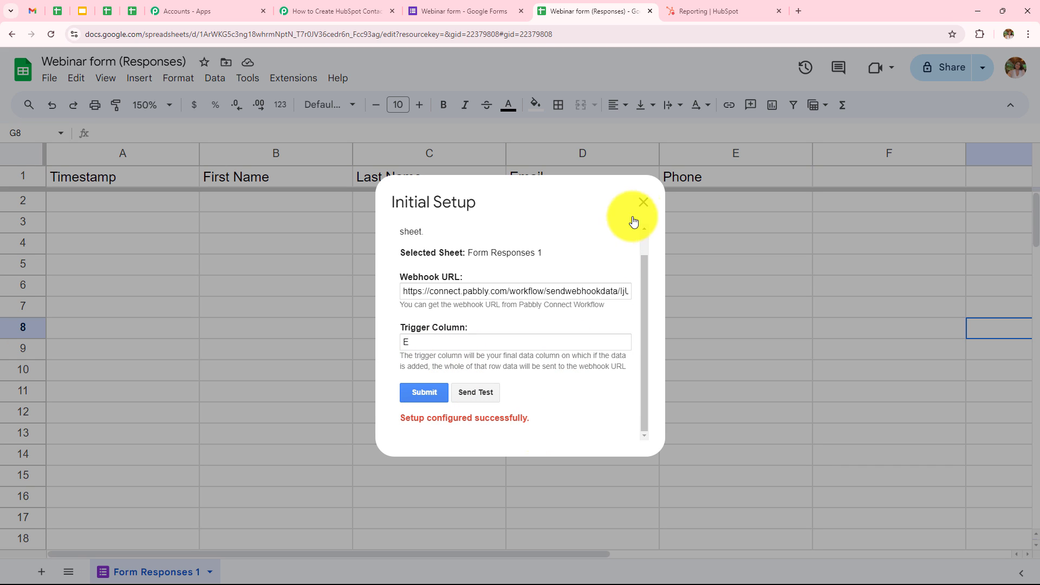
click(643, 203)
Turn on Send On Event under Extensions > Pabbly Connect Webhooks
click(298, 81)
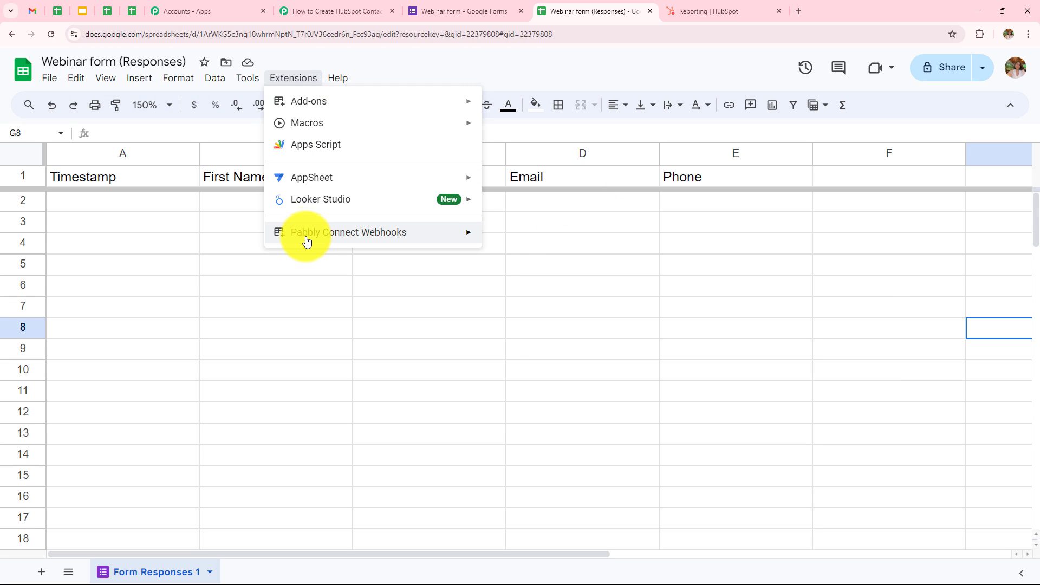
mouse_move(304, 235)
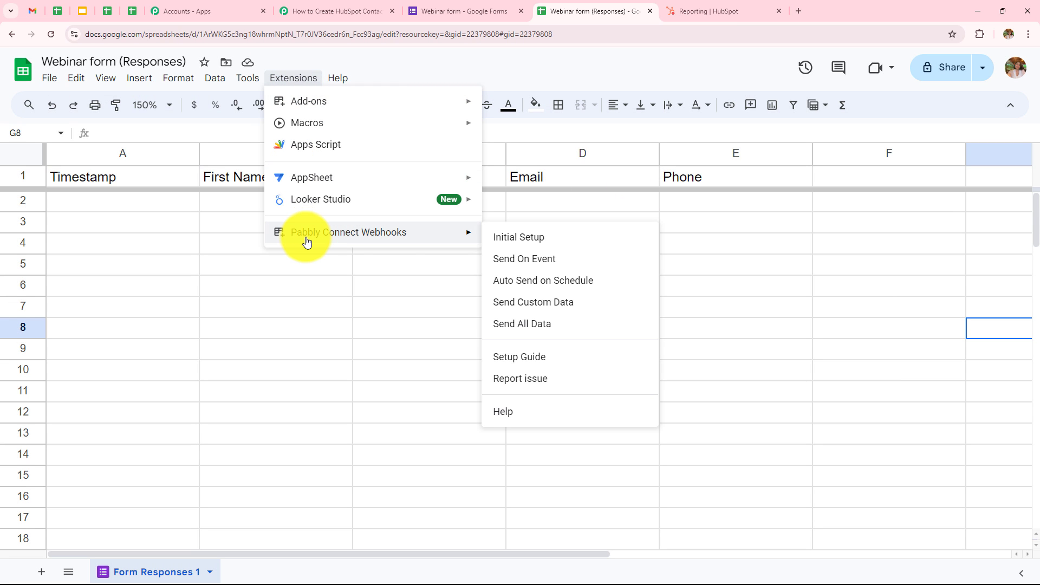
click(522, 268)
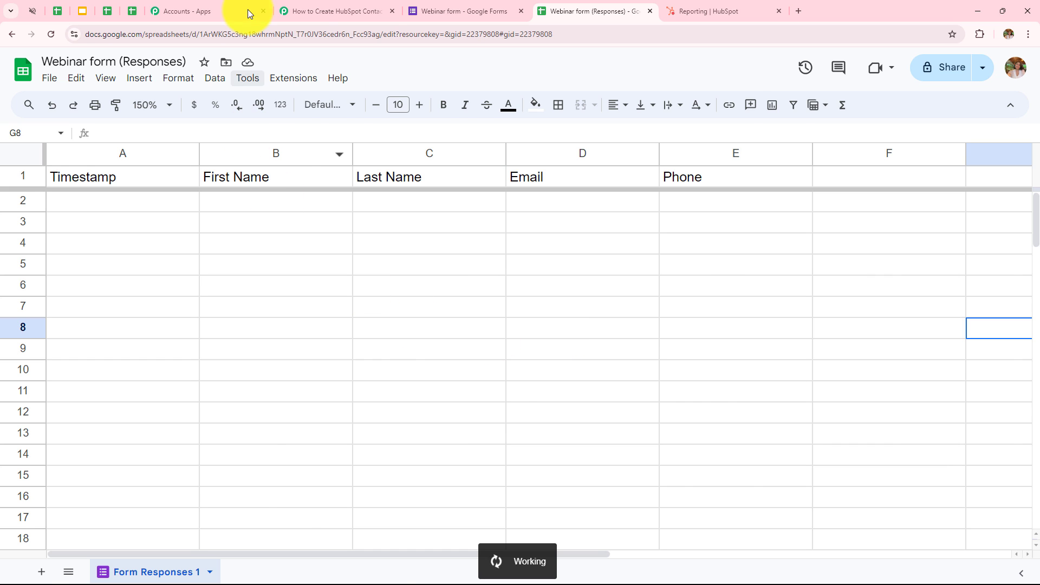
Return to the Pabbly workflow and find the Waiting For Webhook Response test-submission note
click(320, 5)
scroll(443, 285, down, 5)
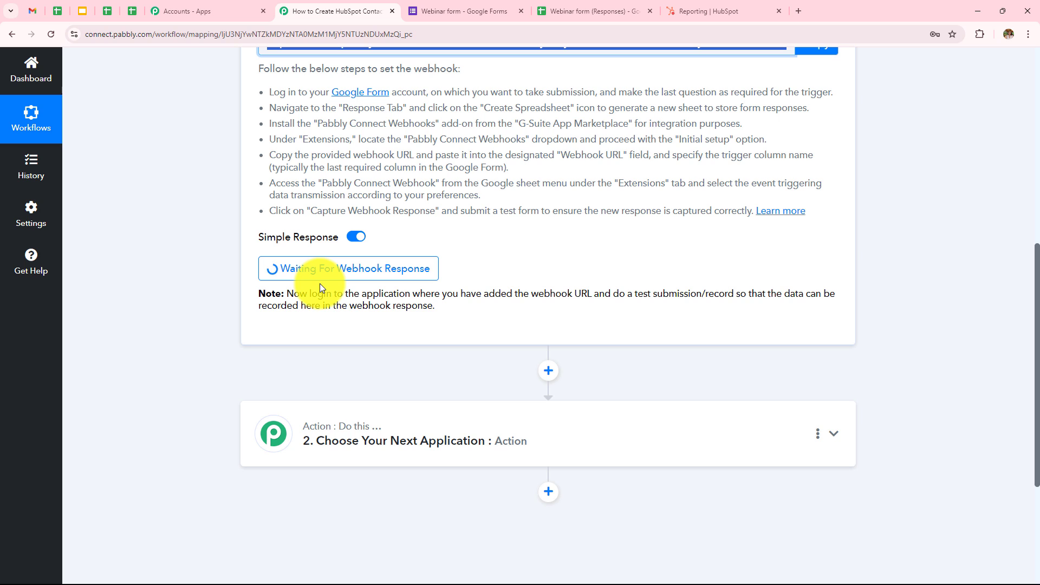
drag(287, 295, 441, 311)
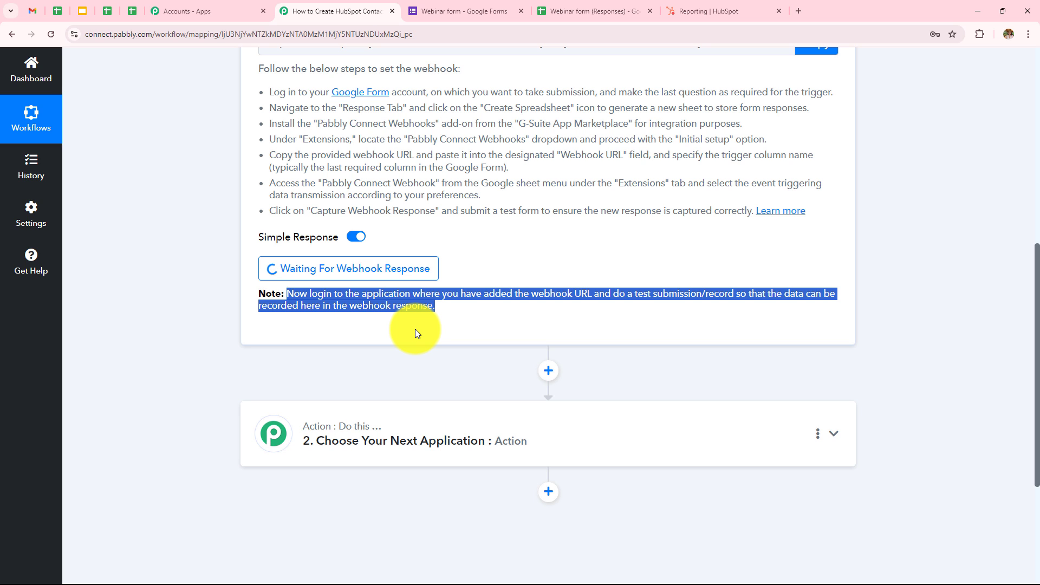
Copy the Webinar form's shareable link and open the live form in a new tab
click(478, 8)
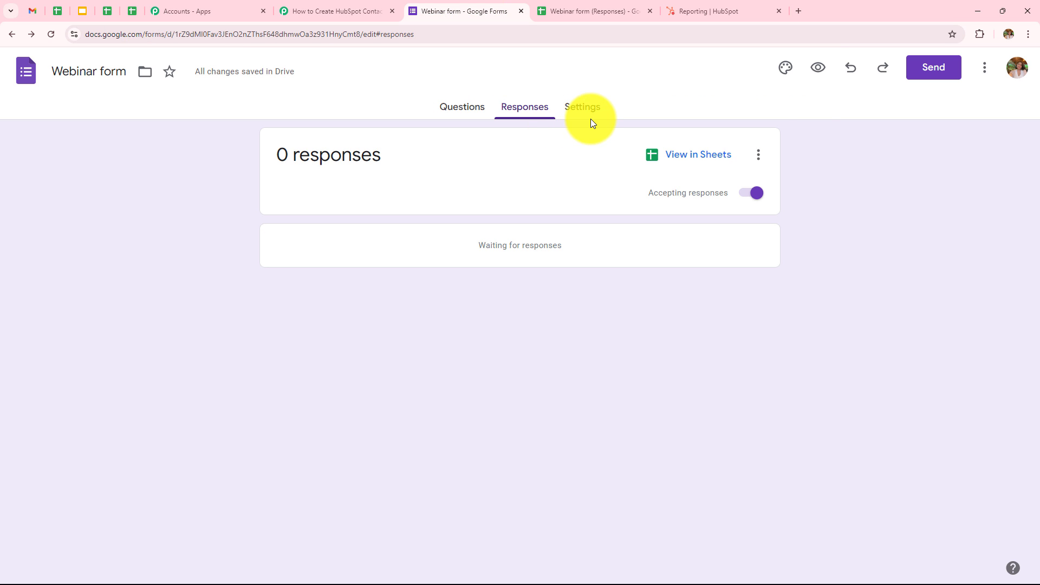
click(940, 74)
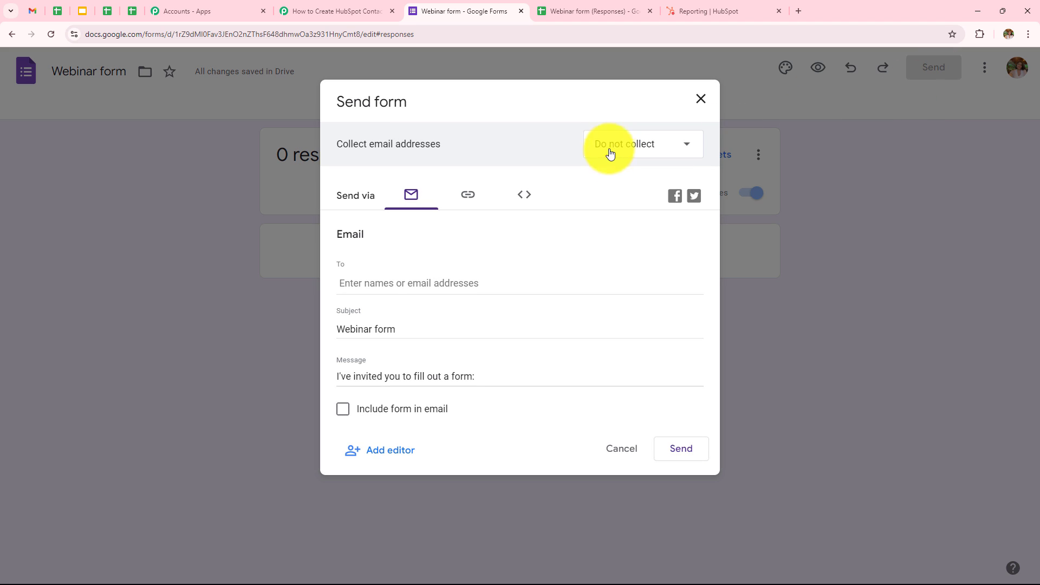
click(469, 196)
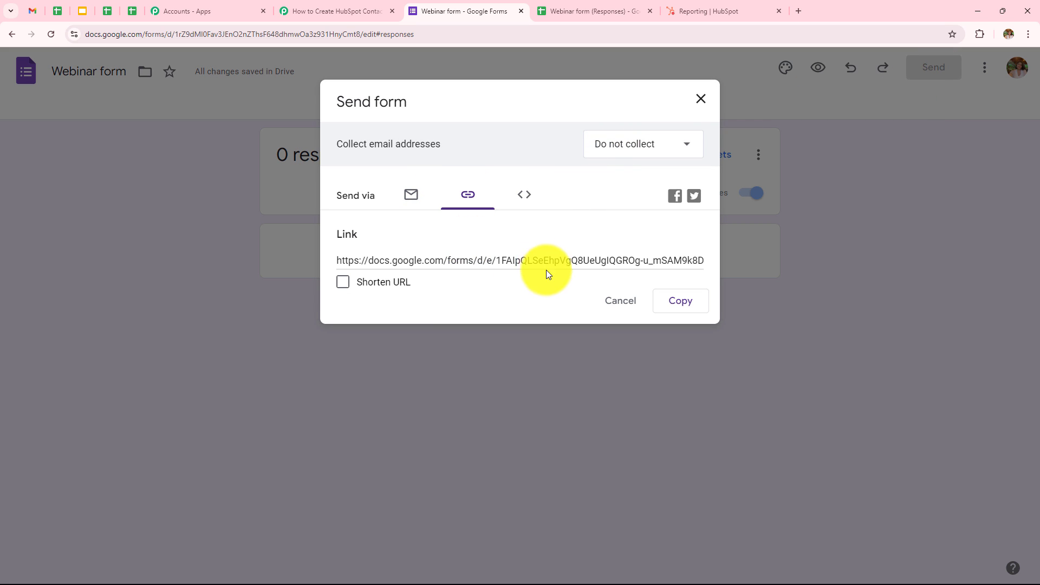
click(684, 302)
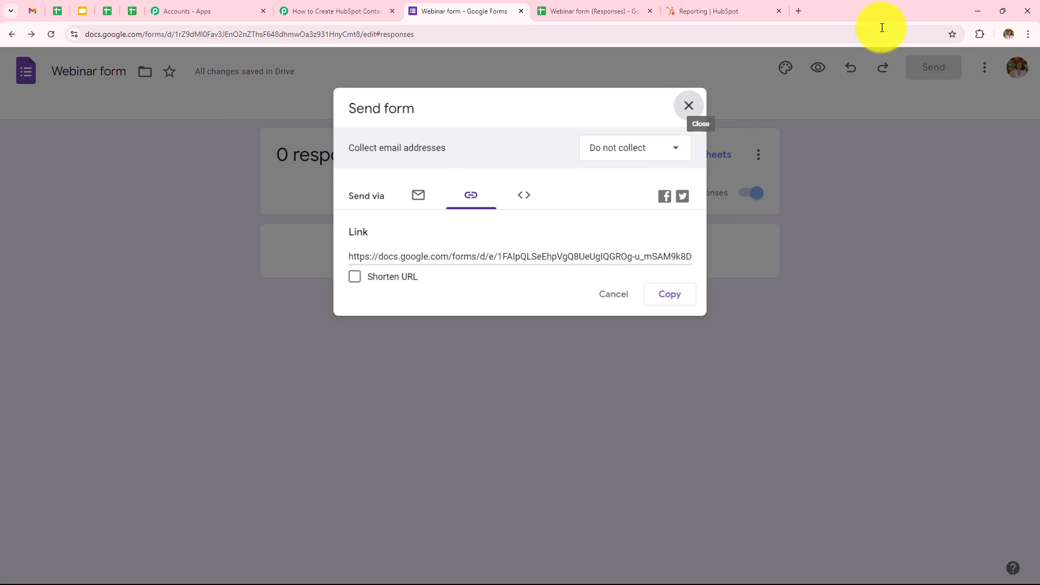
click(800, 11)
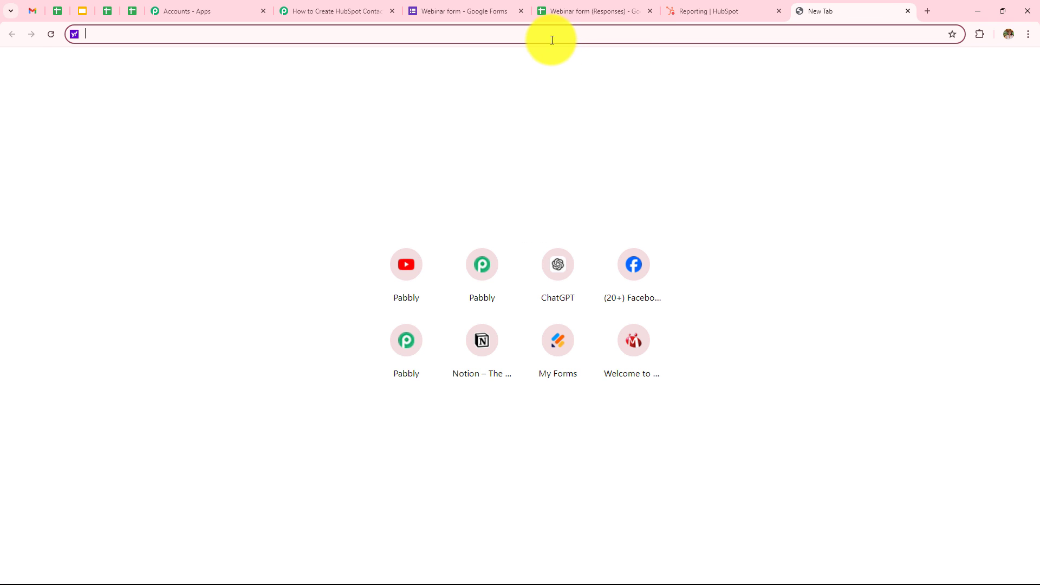
key(ctrl+v)
key(Return)
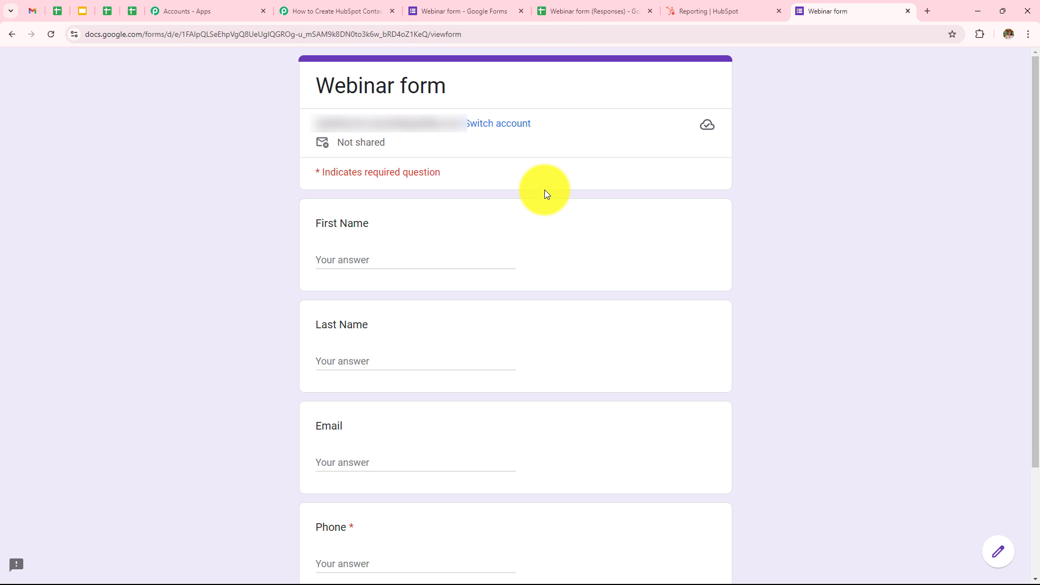
Submit the form with First Name 'New', Last Name 'User', plus a test email and phone number
click(428, 261)
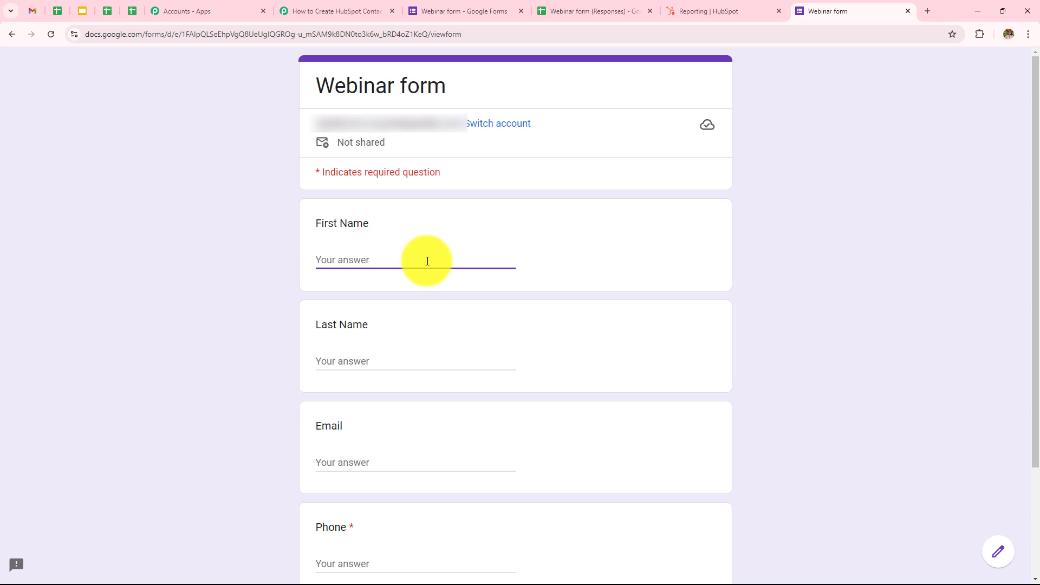
text(New)
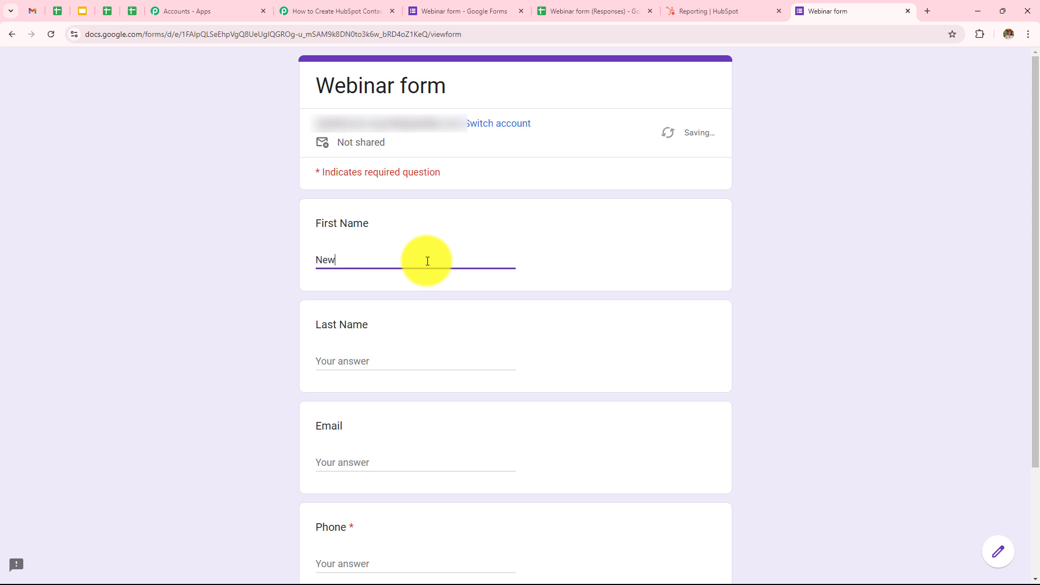
click(371, 354)
text(User)
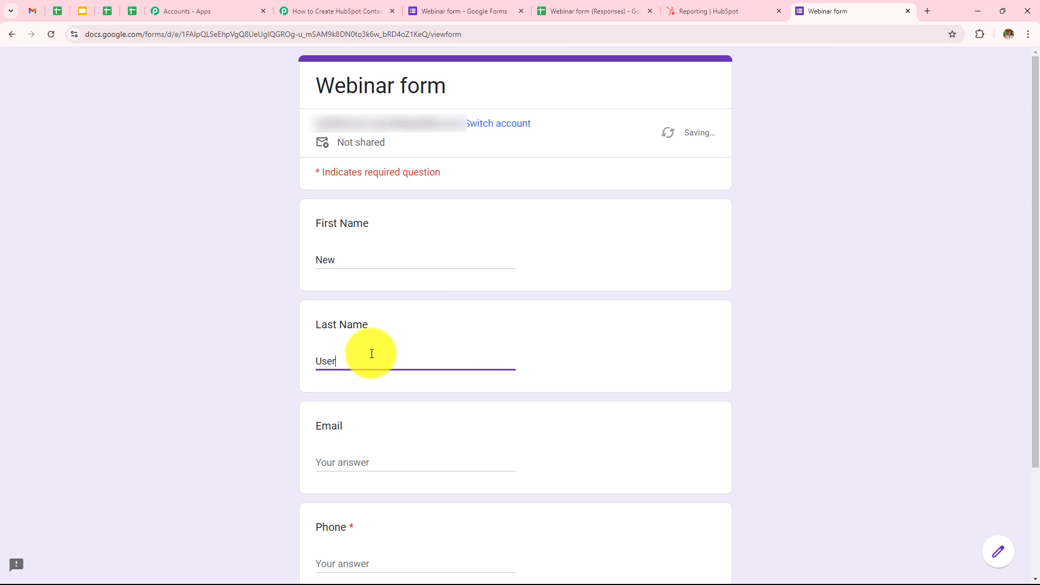
scroll(371, 354, down, 2)
click(362, 355)
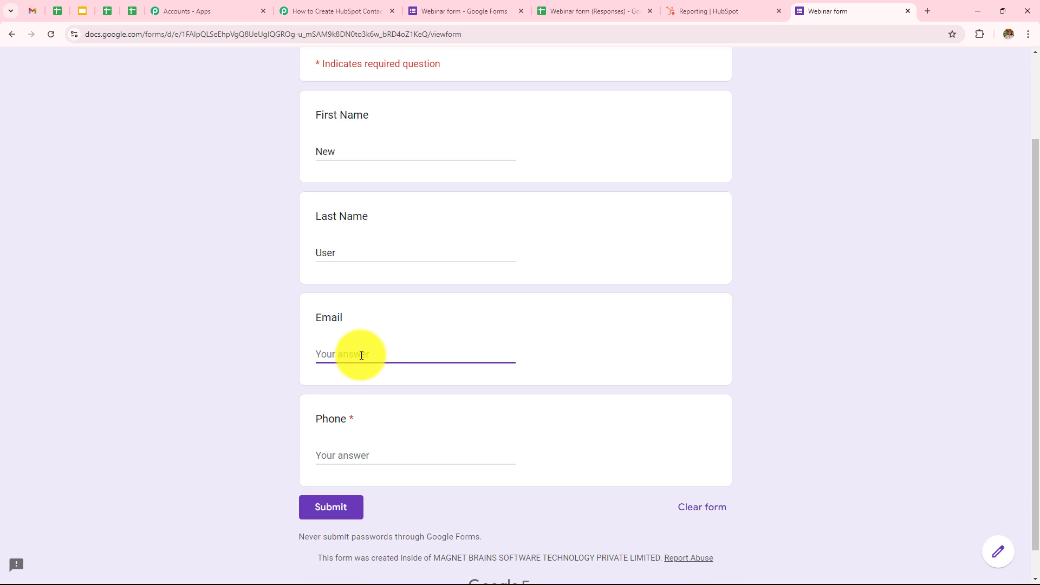
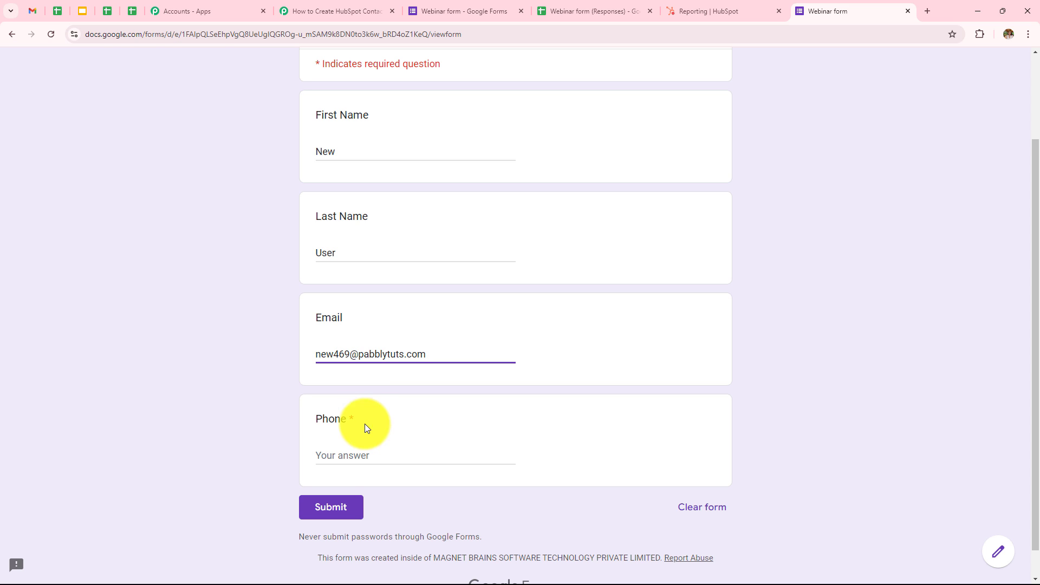
click(350, 460)
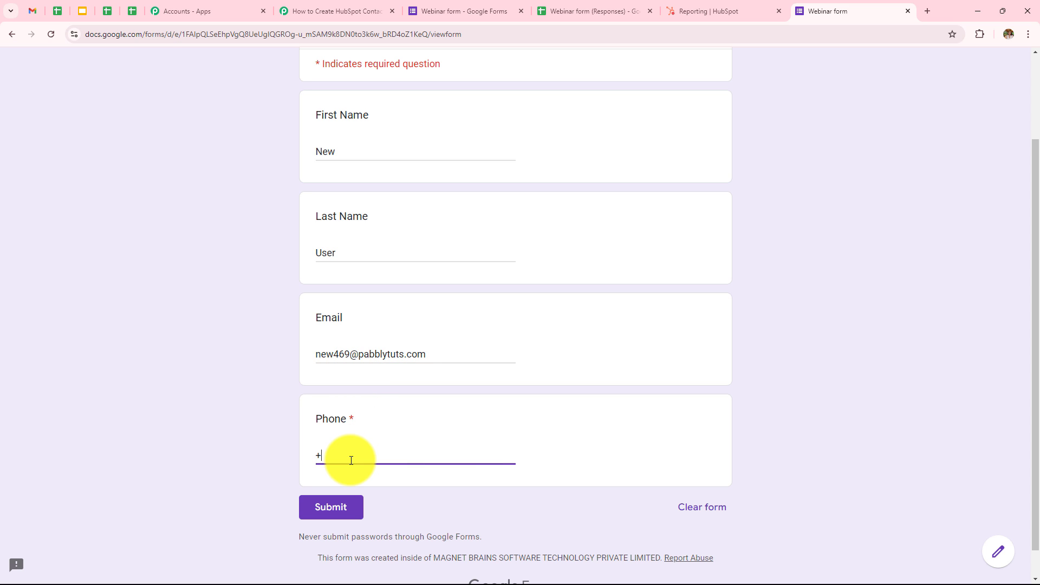
click(332, 510)
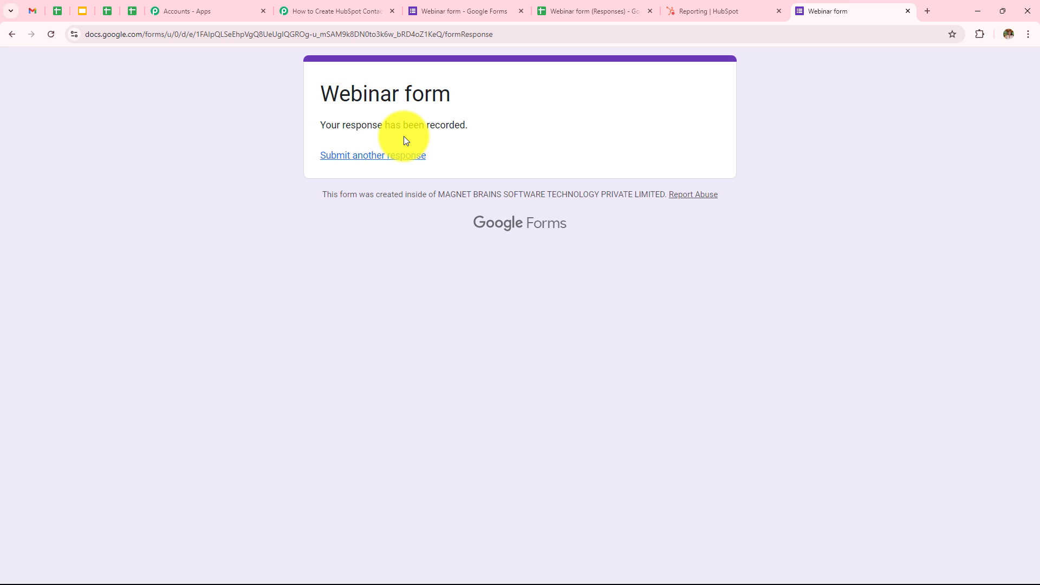
Check the new row 3 in the responses sheet, then return to Pabbly's Response Received panel
click(594, 10)
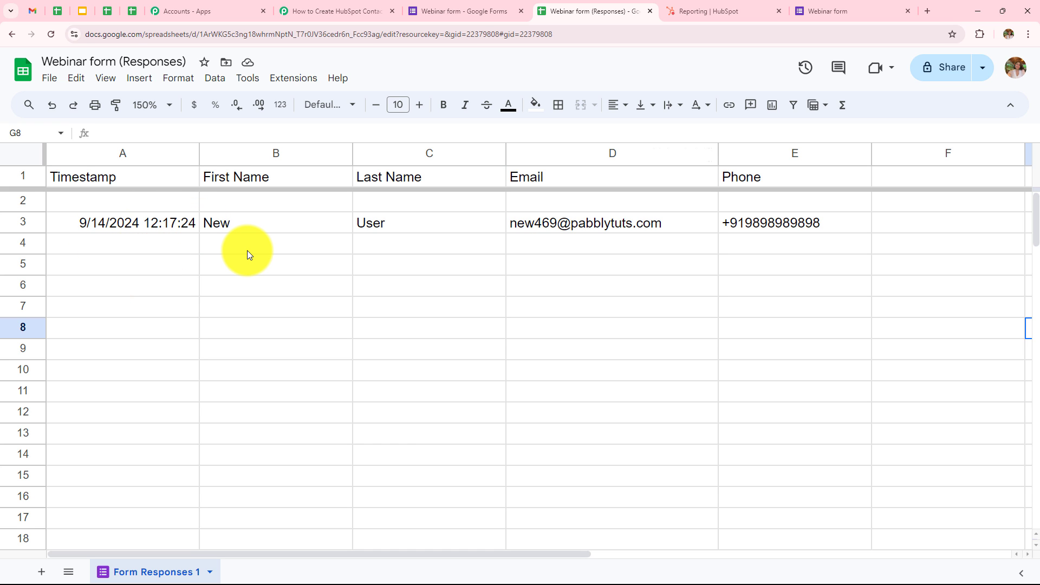
click(306, 9)
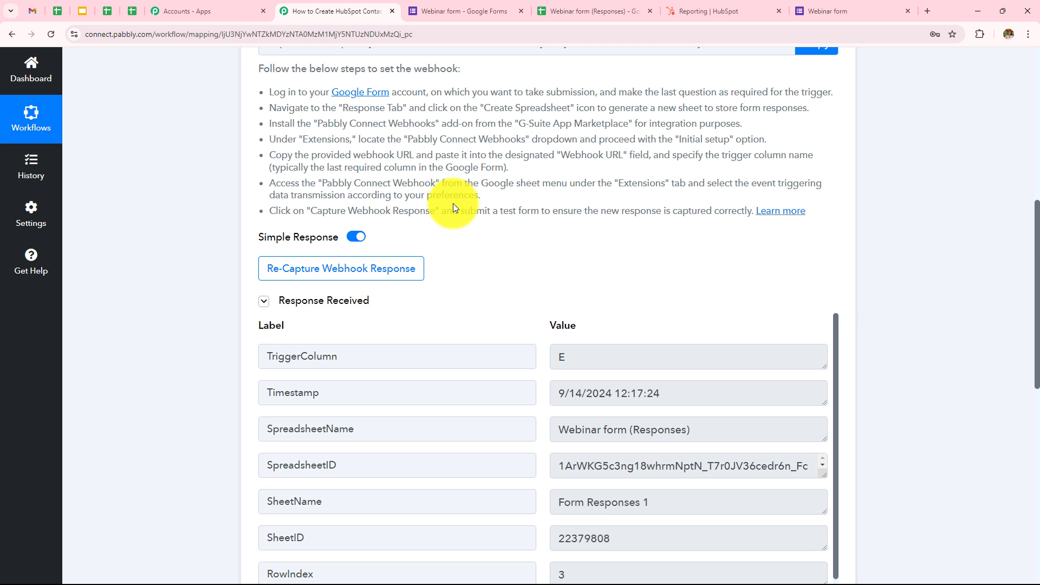
scroll(453, 203, down, 3)
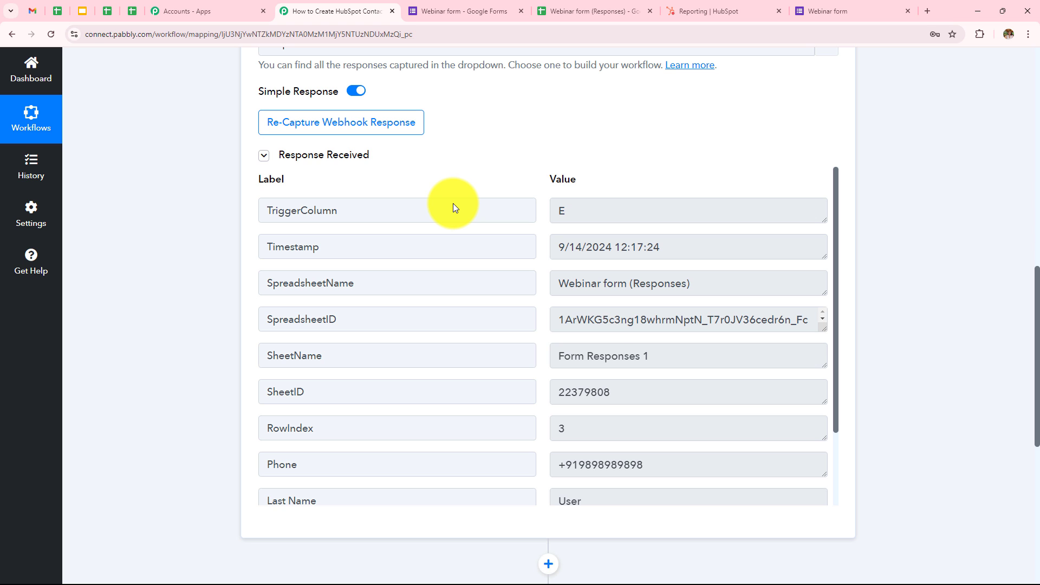
scroll(599, 325, down, 1)
scroll(610, 332, up, 1)
scroll(610, 331, down, 1)
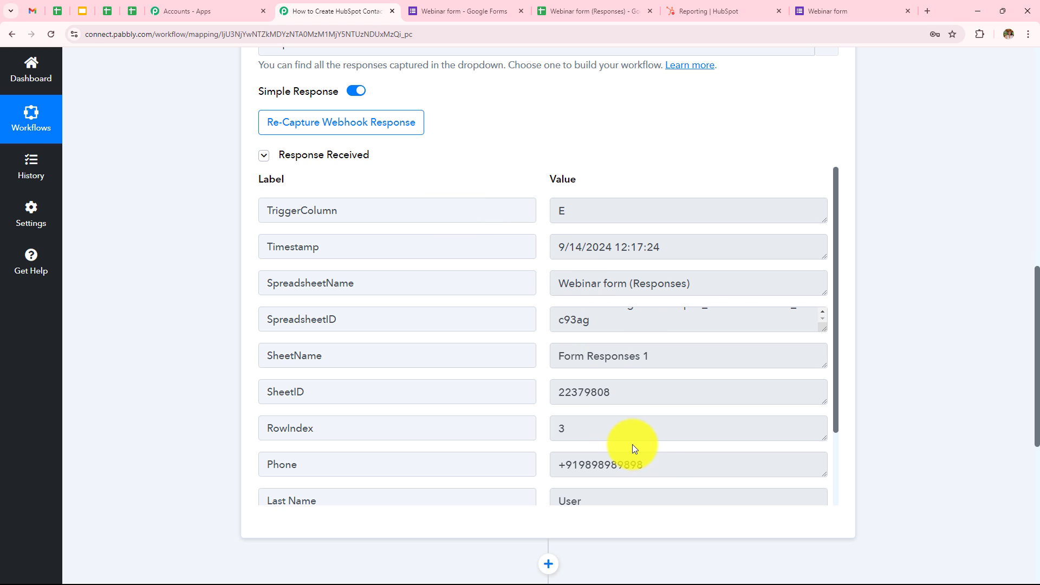
scroll(667, 465, down, 3)
Inspect the captured First Name, Last Name and Email values in the trigger response
click(597, 455)
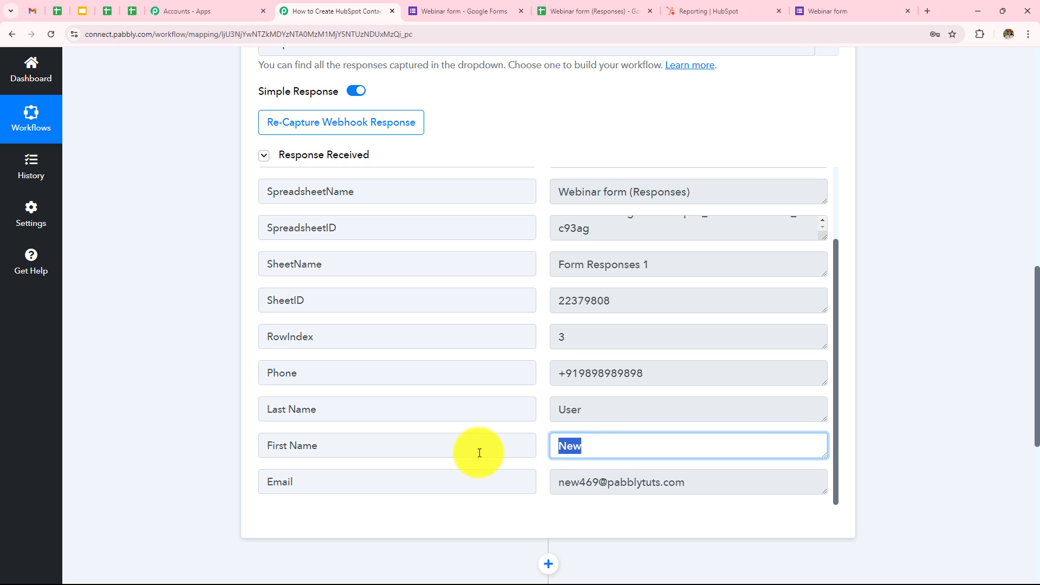
click(585, 418)
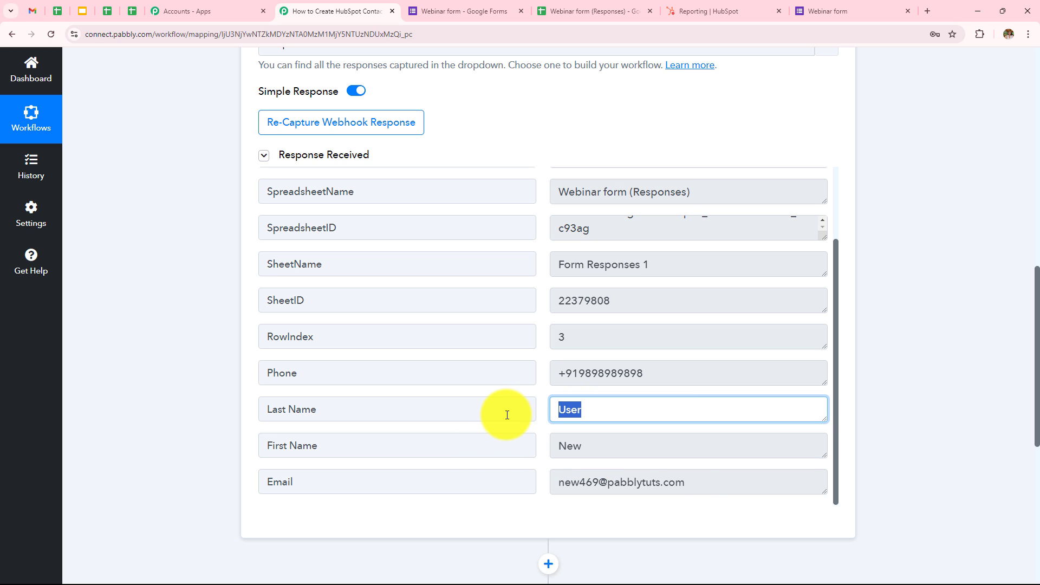
click(698, 491)
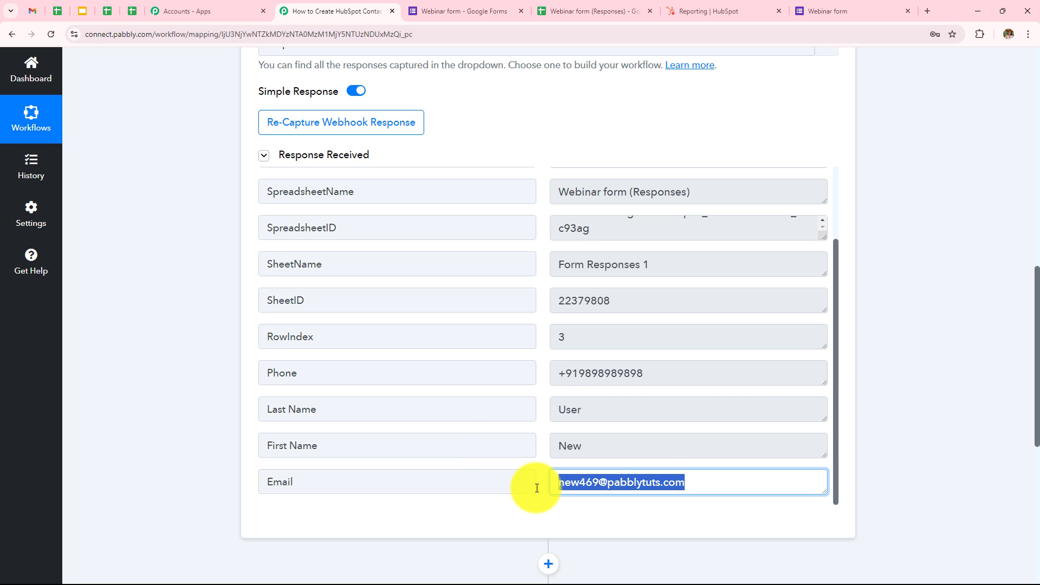
click(862, 358)
scroll(863, 360, up, 5)
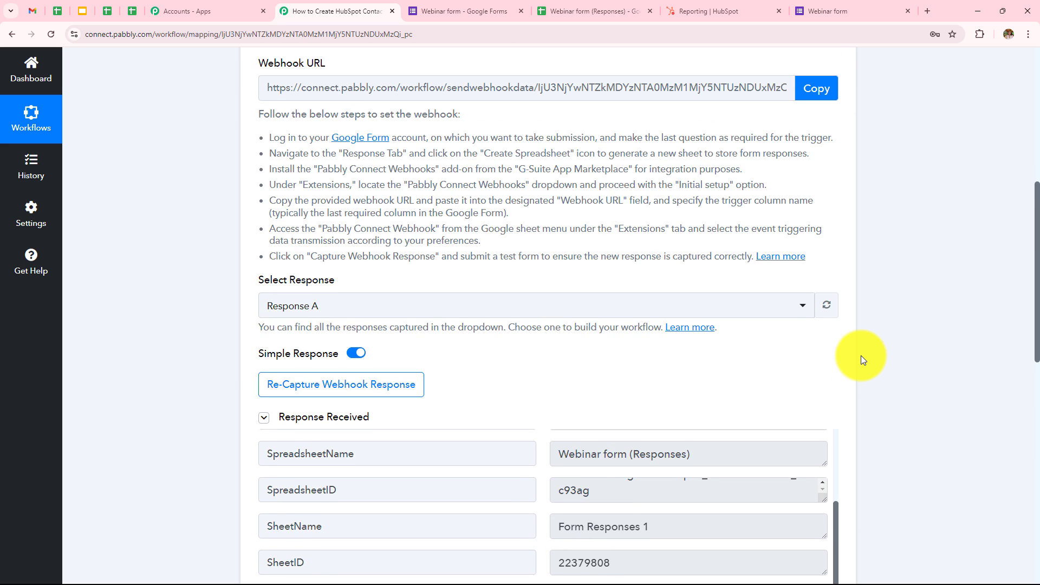
scroll(861, 355, up, 7)
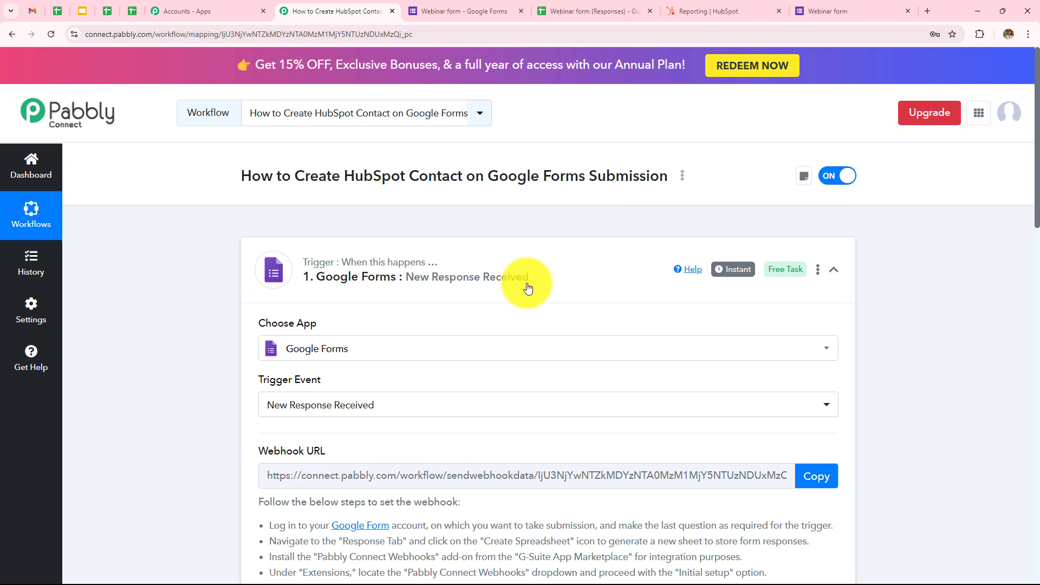
scroll(960, 300, down, 10)
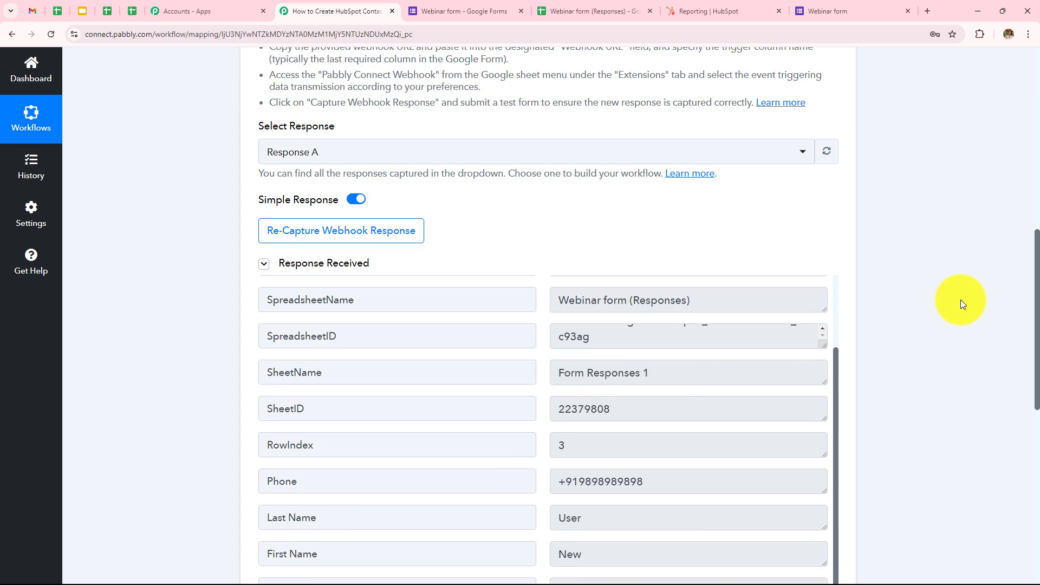
scroll(960, 300, down, 7)
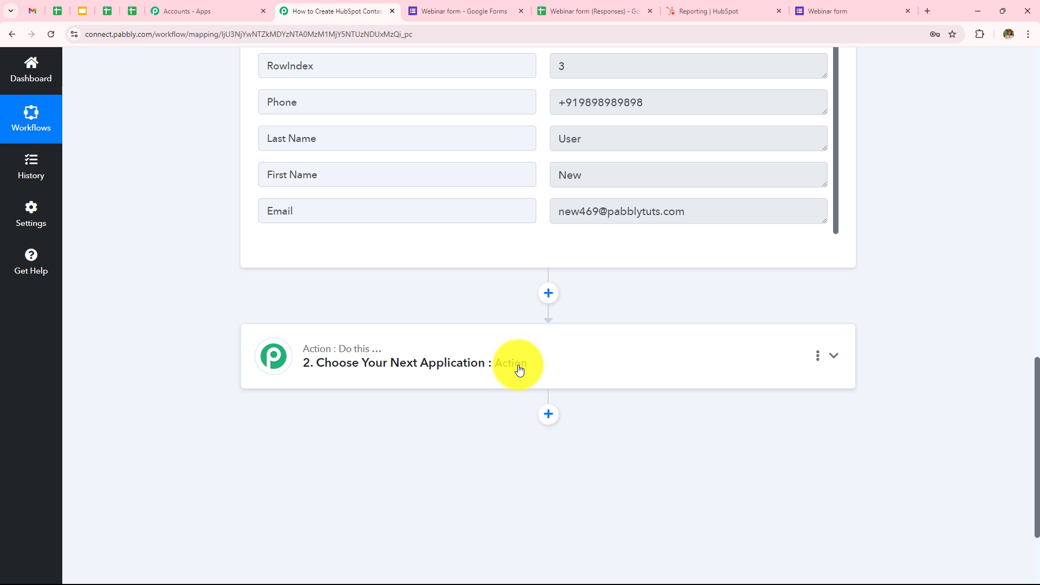
Set the action step to HubSpot CRM with the 'Create a Contact' event and begin connecting an account
click(519, 369)
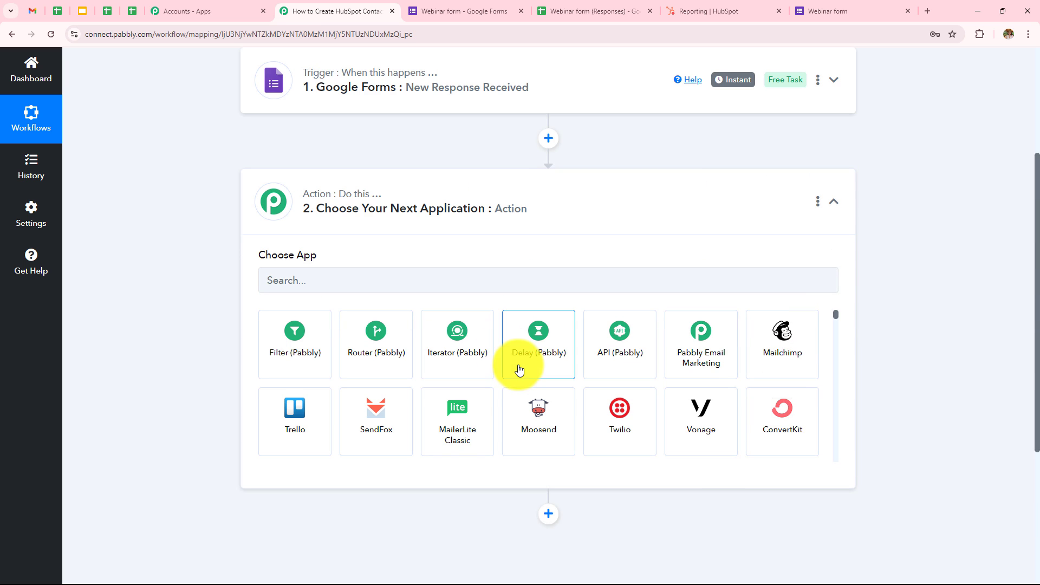
click(475, 284)
text(Hubs)
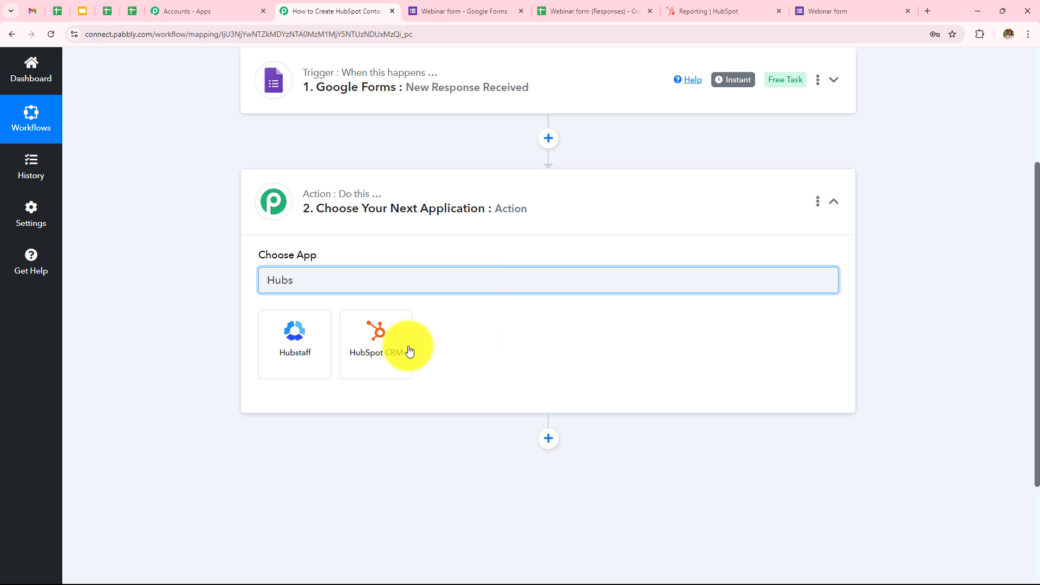
click(409, 351)
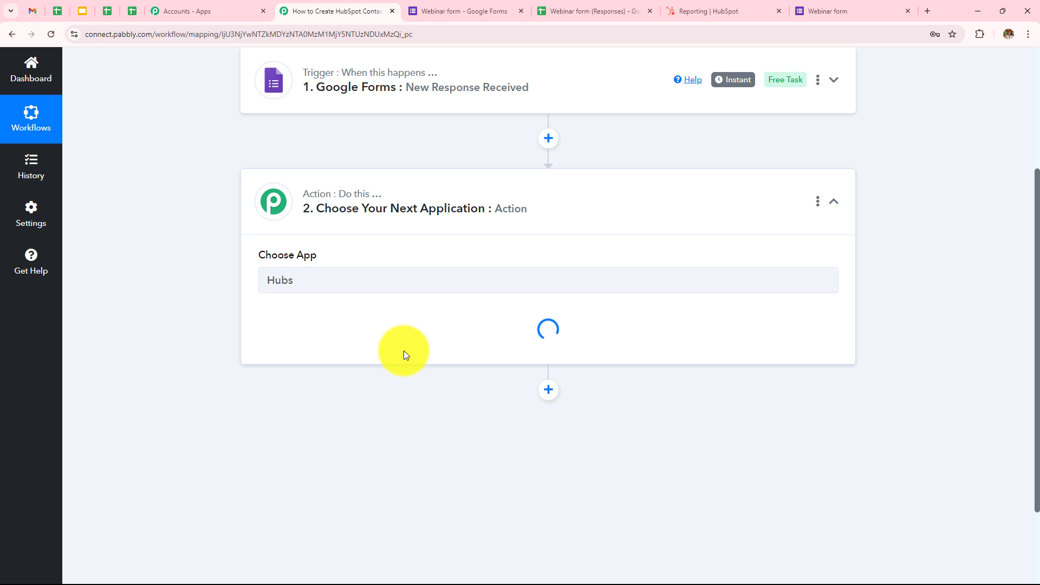
click(336, 342)
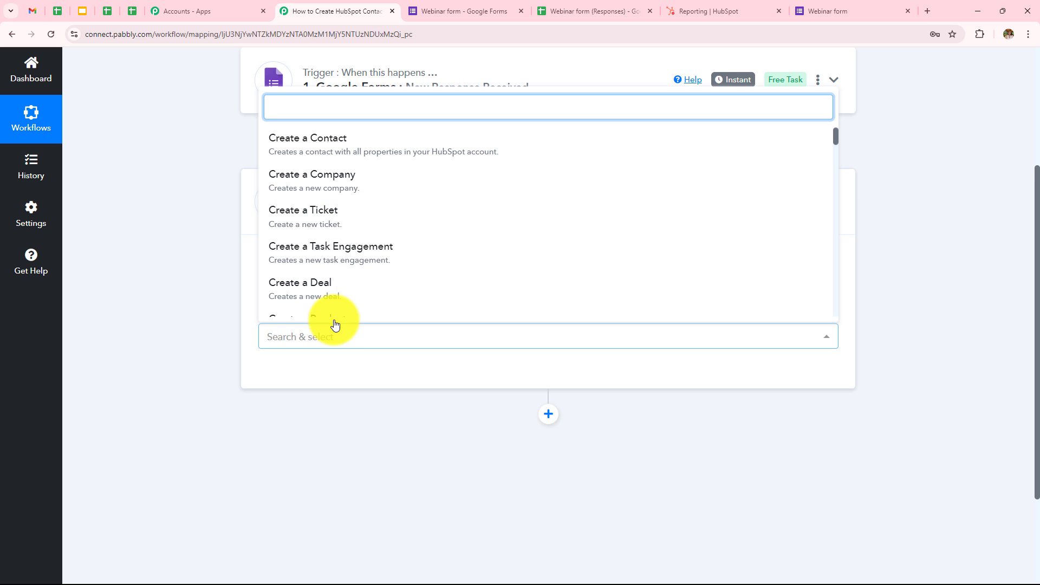
click(356, 149)
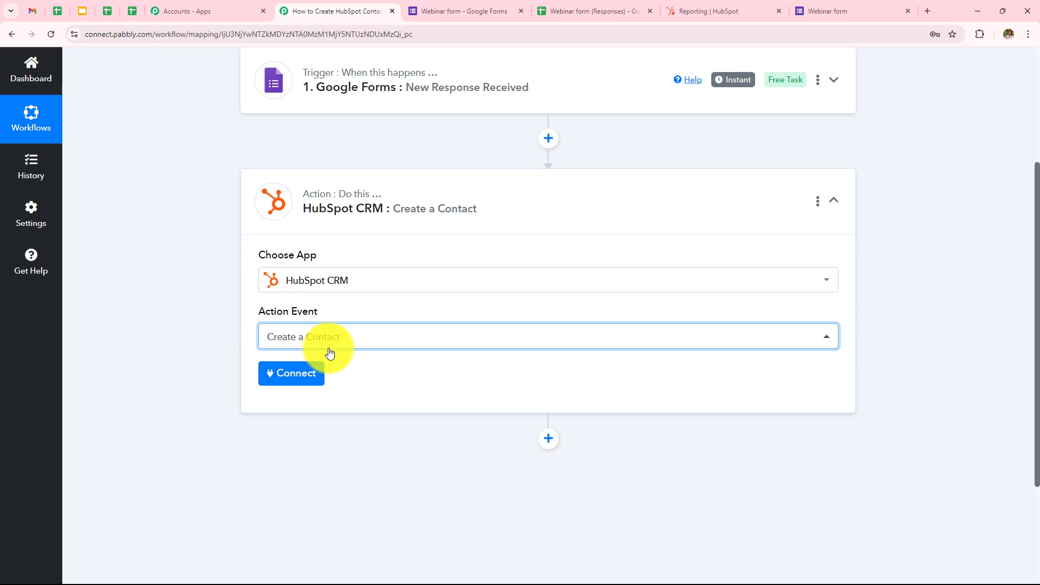
click(298, 374)
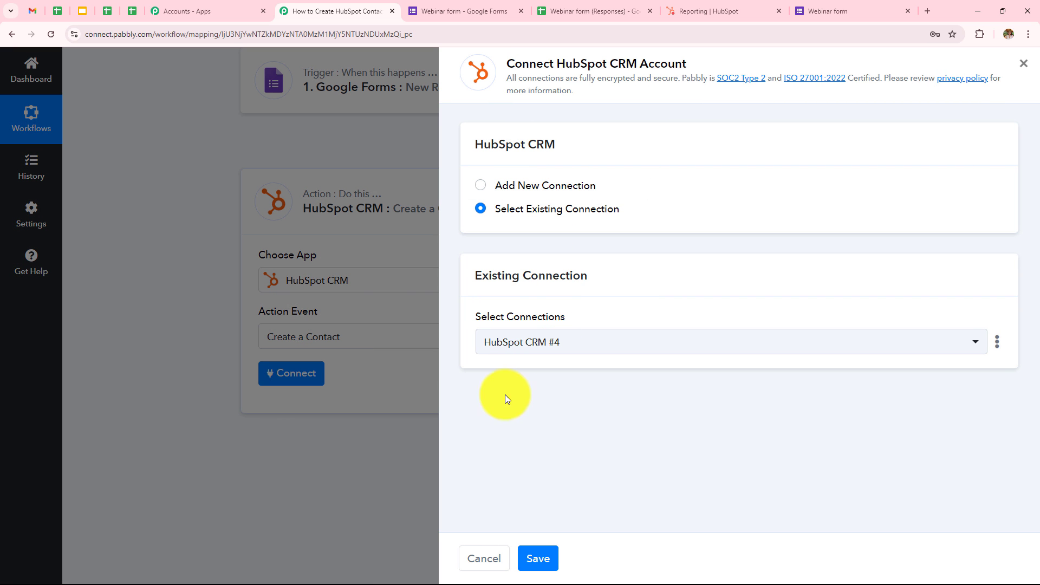
Add a new HubSpot CRM connection by authorizing the chosen HubSpot account
click(477, 186)
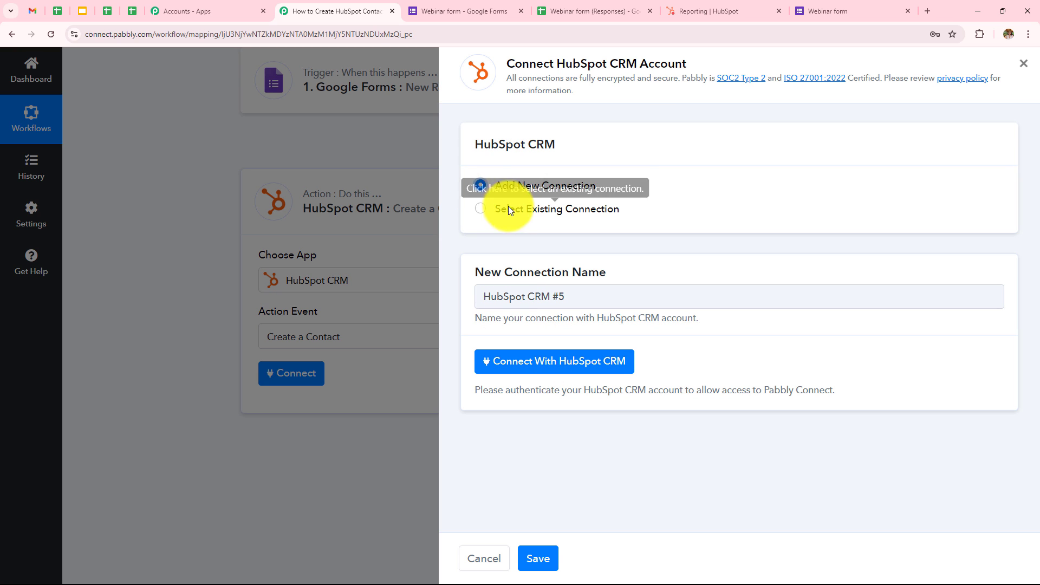
click(552, 374)
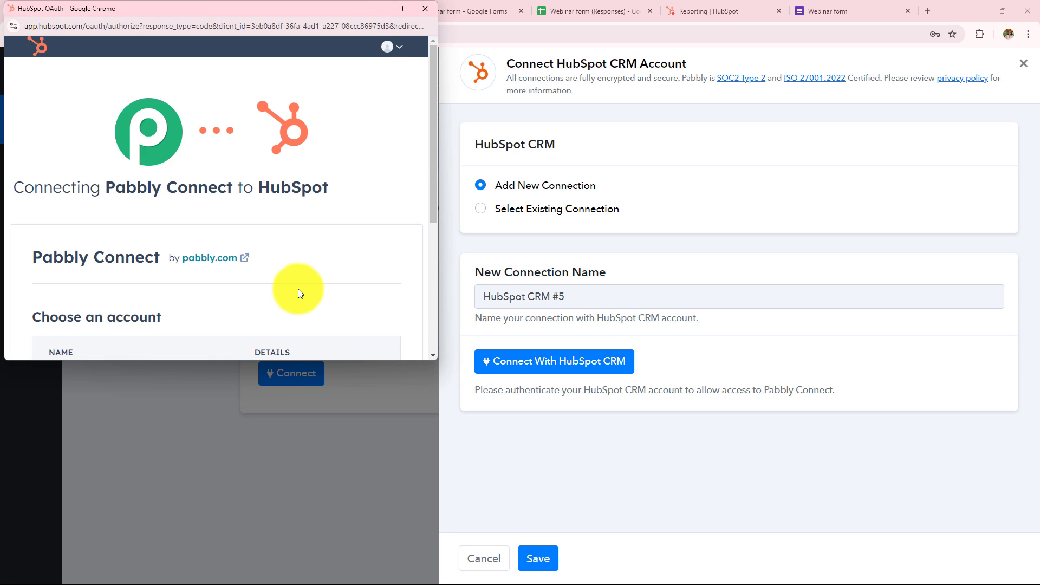
scroll(300, 290, down, 4)
click(50, 162)
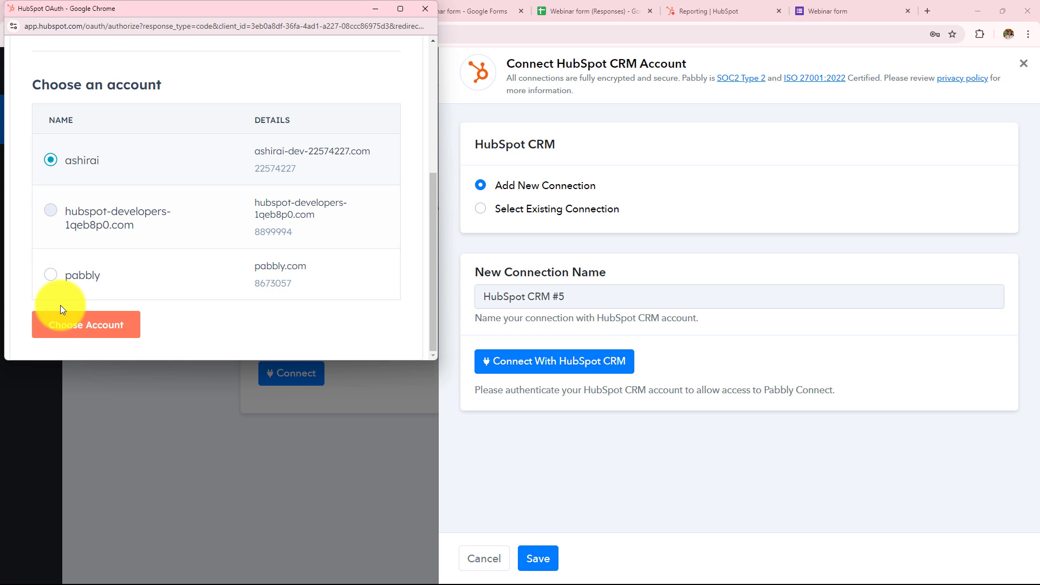
click(81, 330)
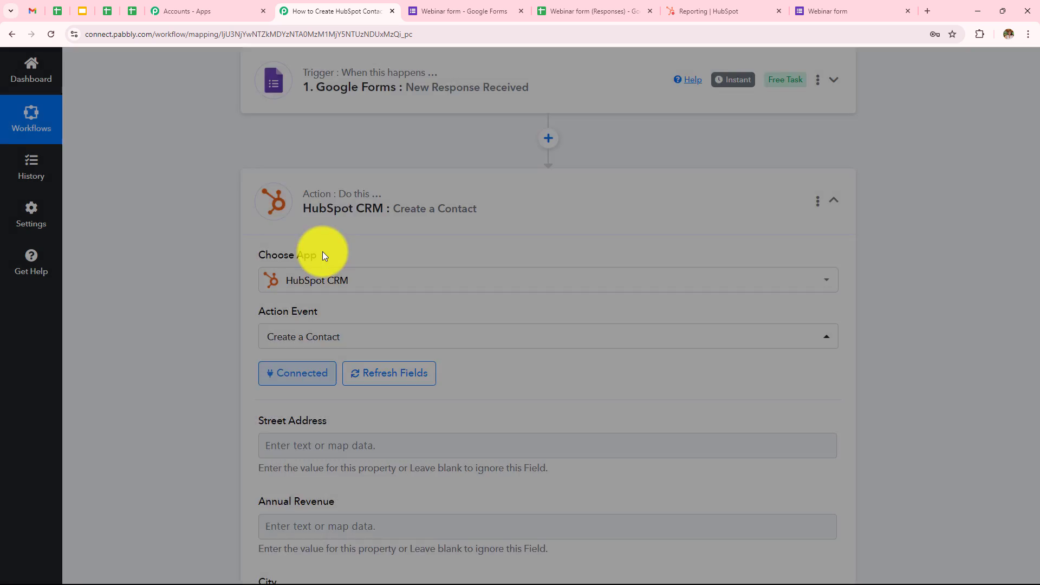
Map the form response's Email and First Name answers into the HubSpot Email and First Name fields
scroll(476, 325, down, 6)
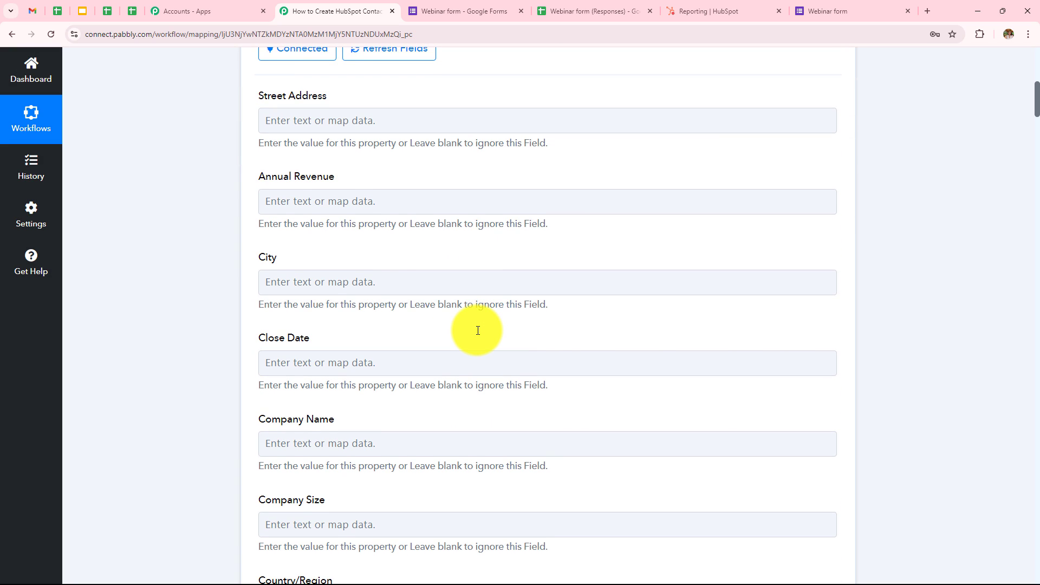
scroll(392, 313, down, 16)
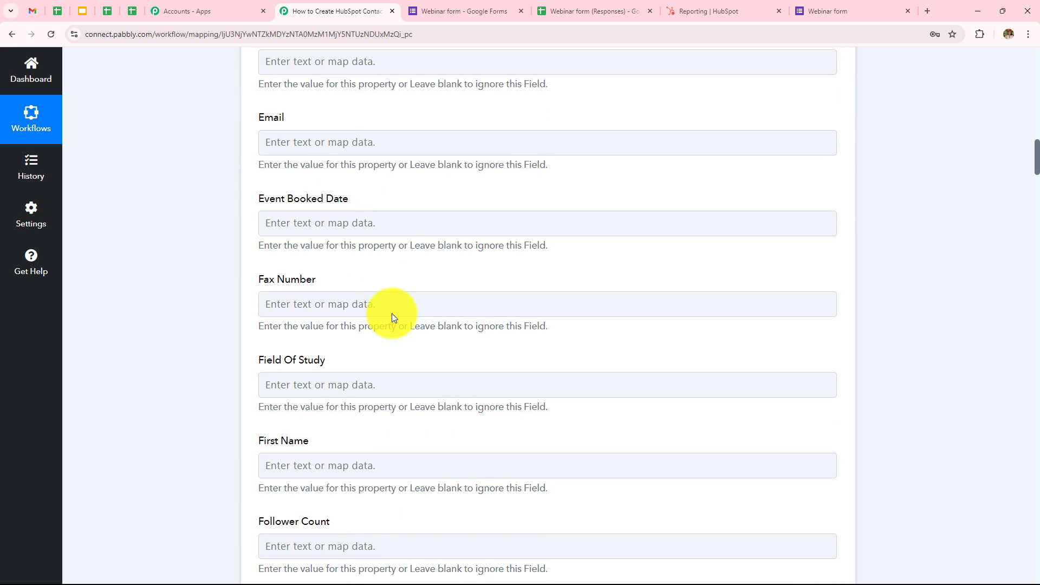
click(327, 142)
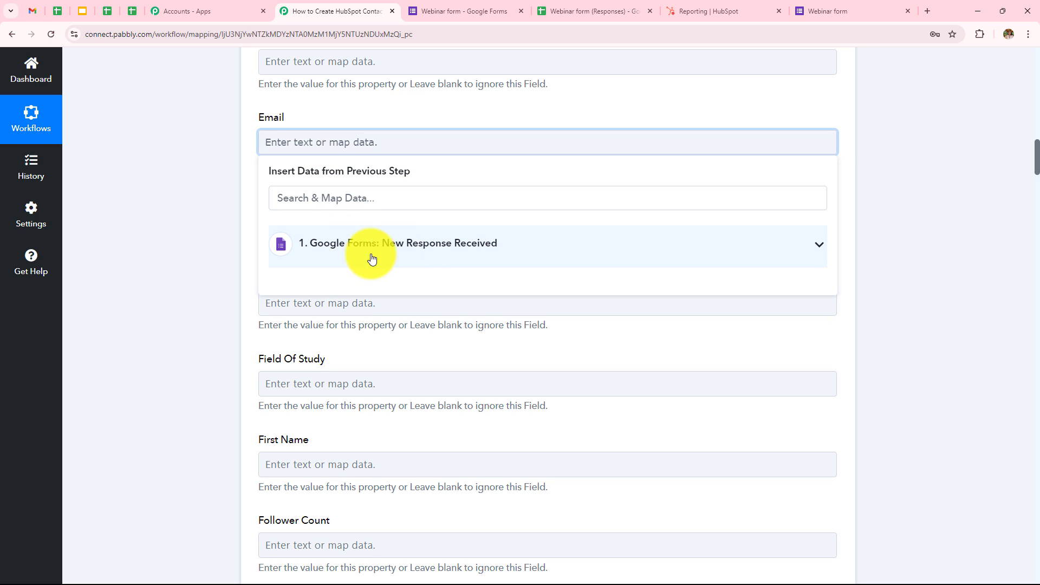
click(342, 256)
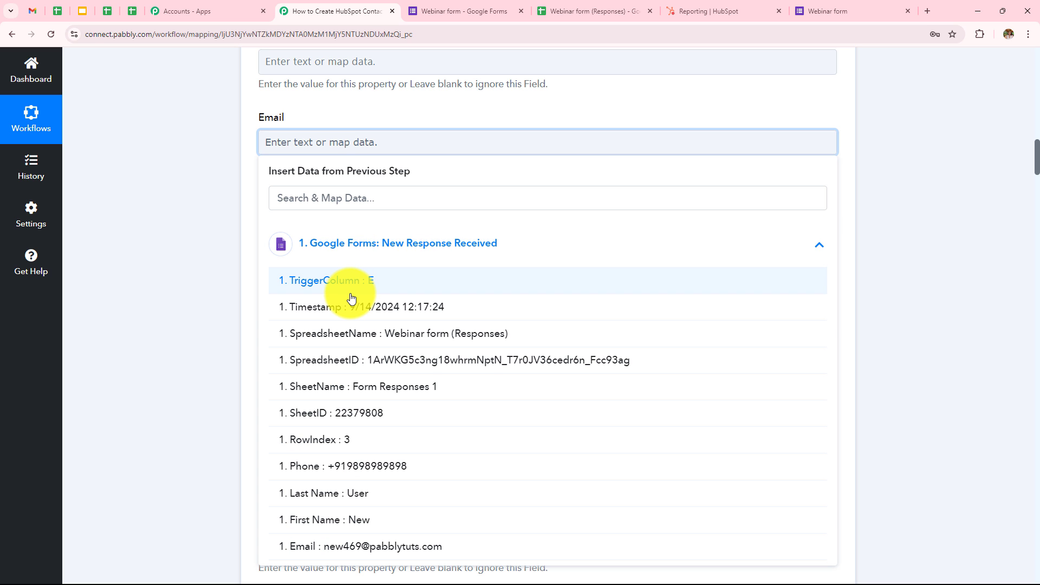
click(372, 548)
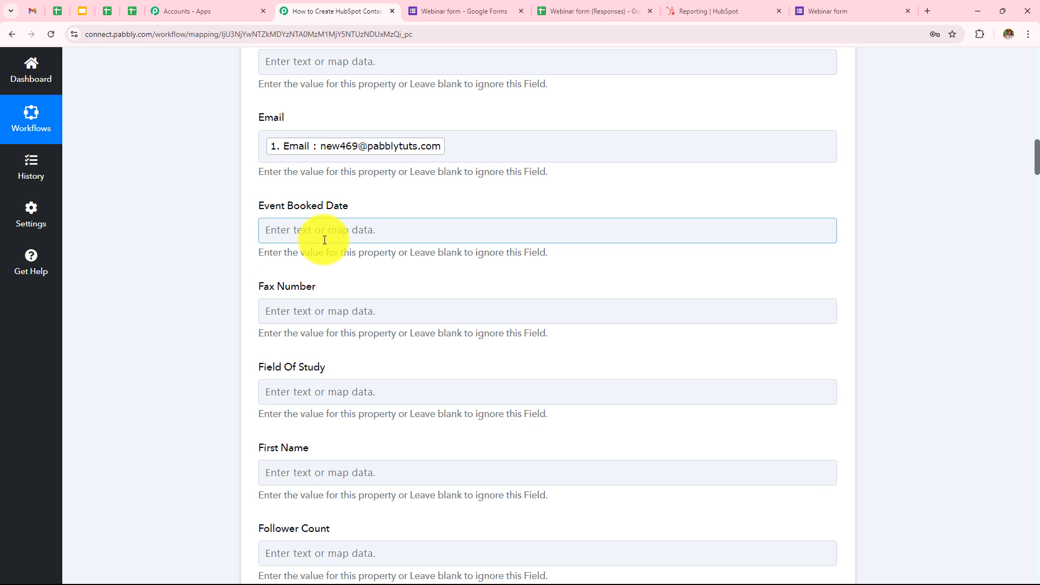
scroll(320, 239, down, 5)
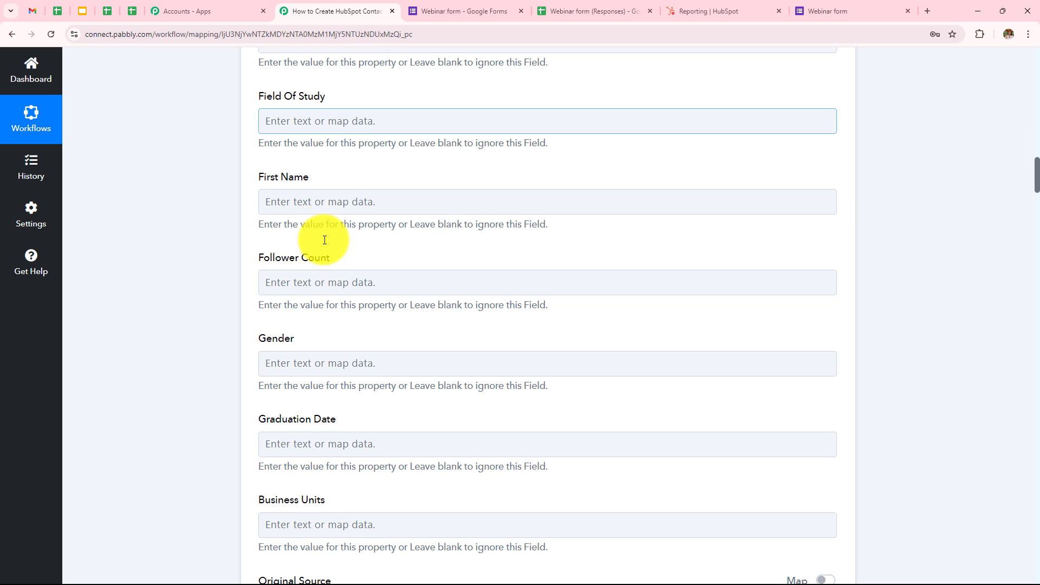
click(333, 196)
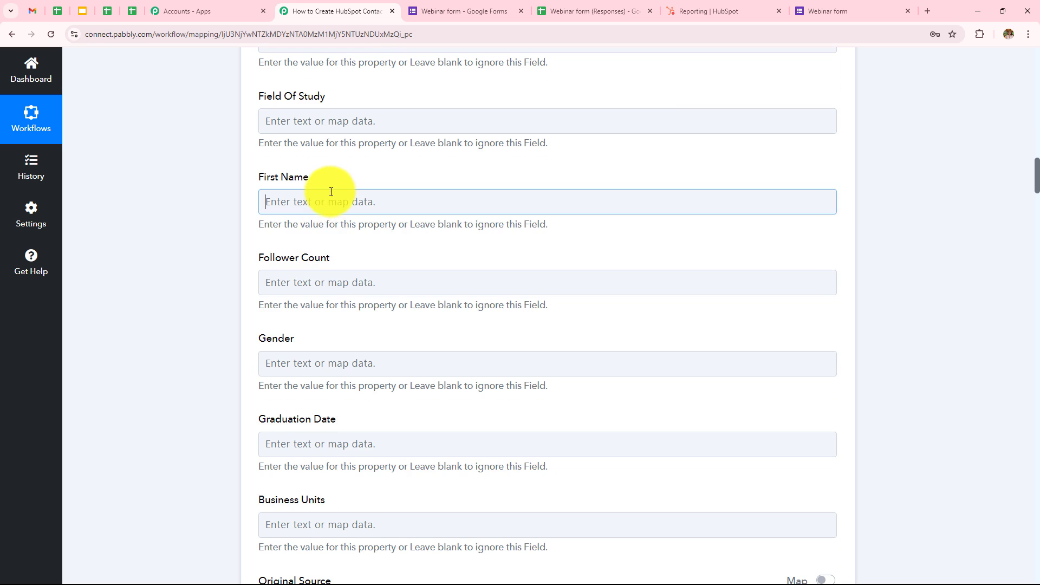
click(339, 306)
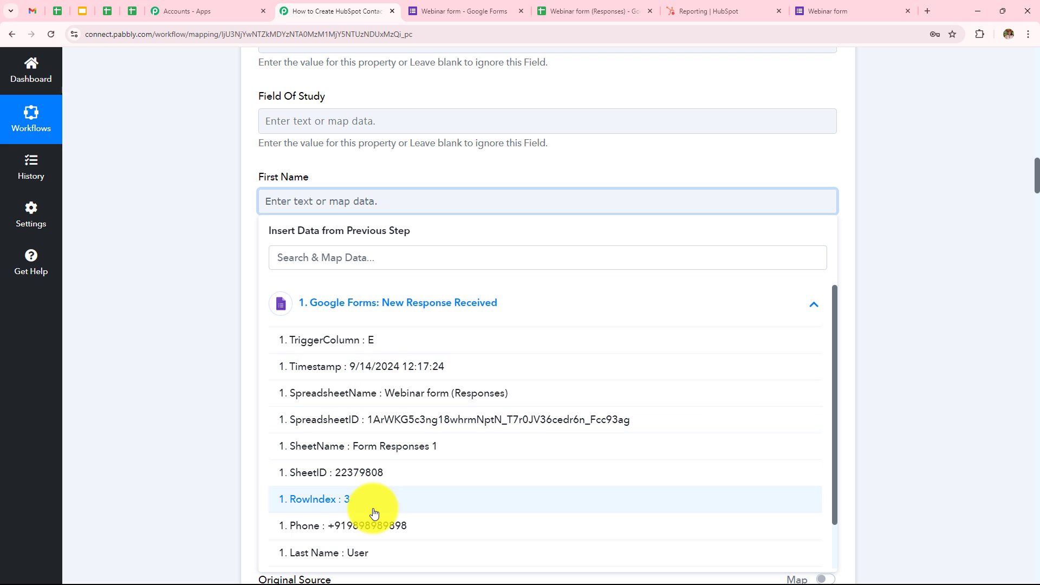
scroll(372, 504, down, 1)
click(367, 530)
scroll(470, 325, down, 12)
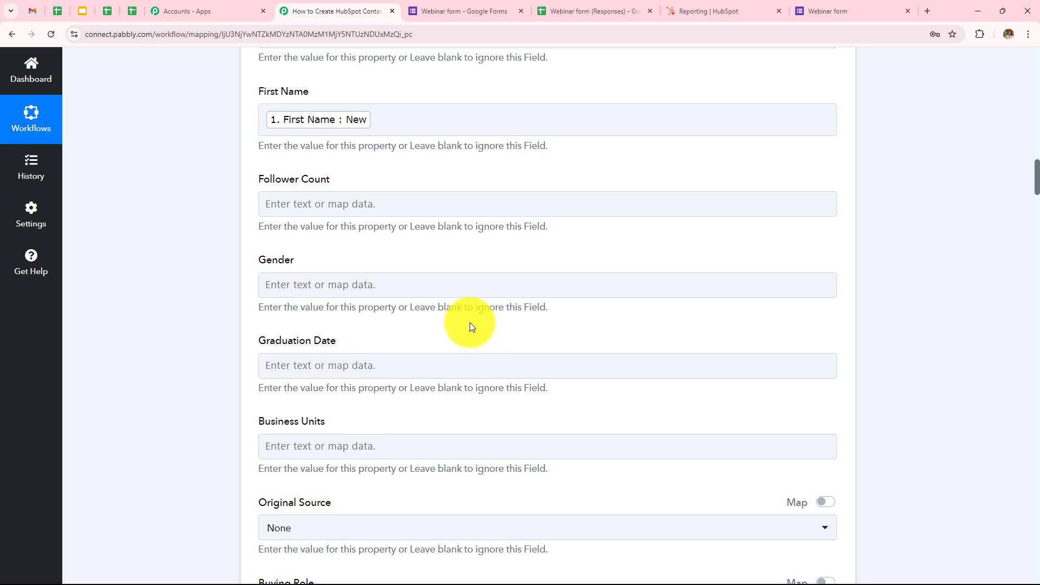
scroll(470, 323, down, 10)
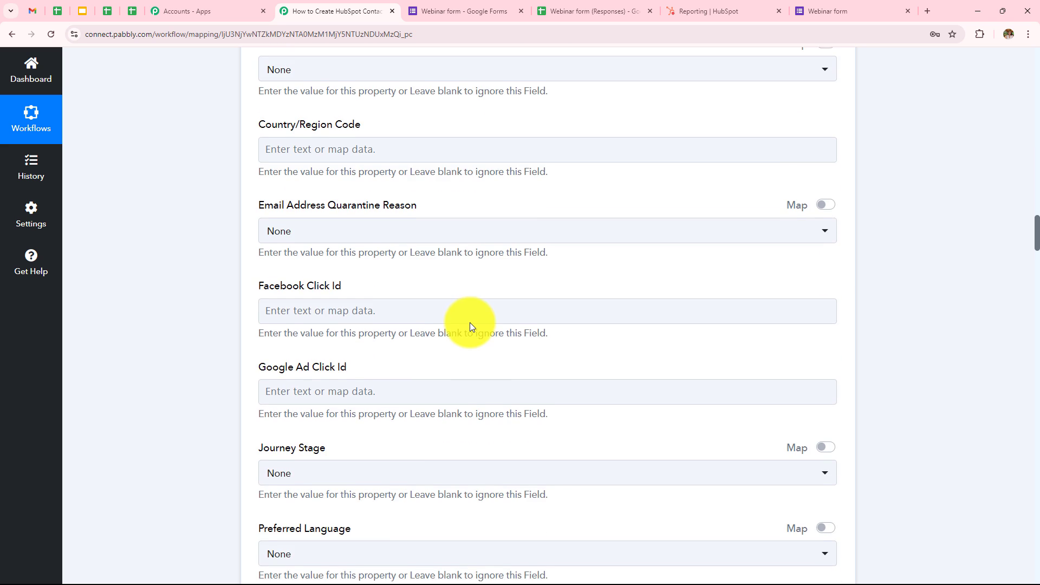
Map the form's Last Name and Phone answers into HubSpot's Last Name and Phone Number fields
click(330, 296)
click(333, 399)
scroll(399, 448, down, 2)
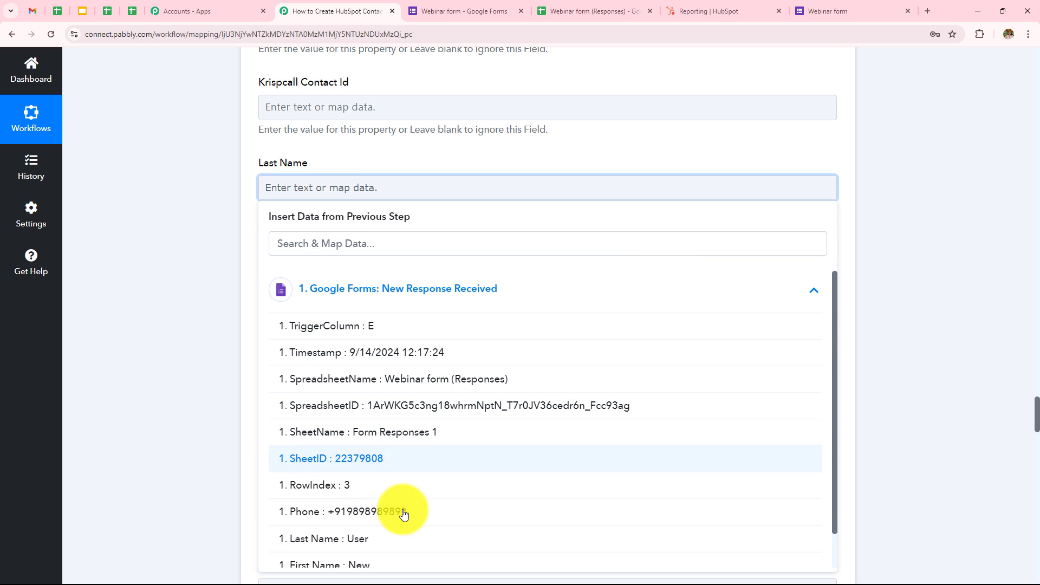
click(413, 564)
scroll(397, 401, down, 5)
click(396, 400)
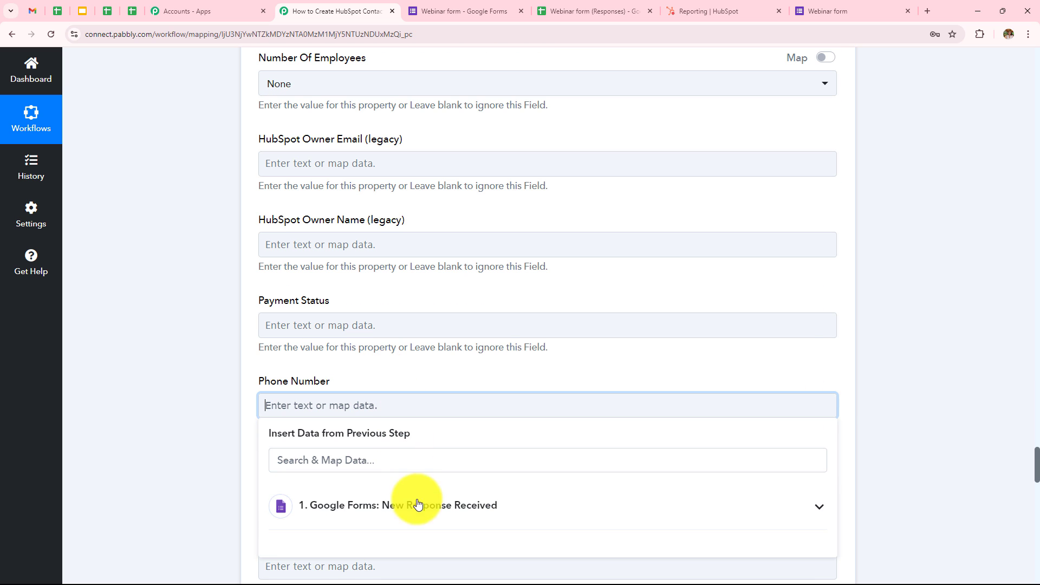
click(413, 502)
scroll(483, 326, down, 10)
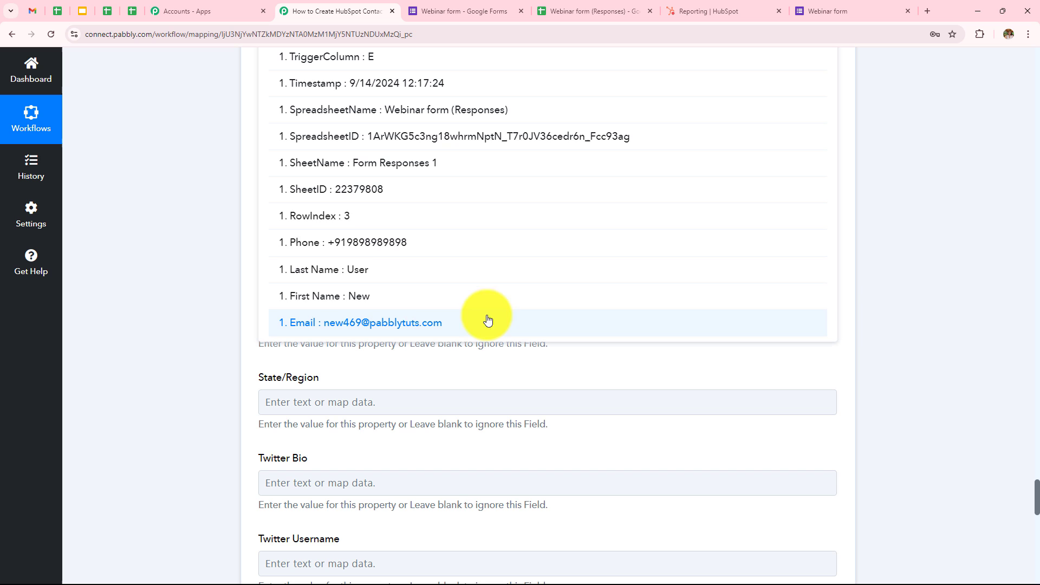
click(371, 238)
click(221, 262)
scroll(493, 268, down, 4)
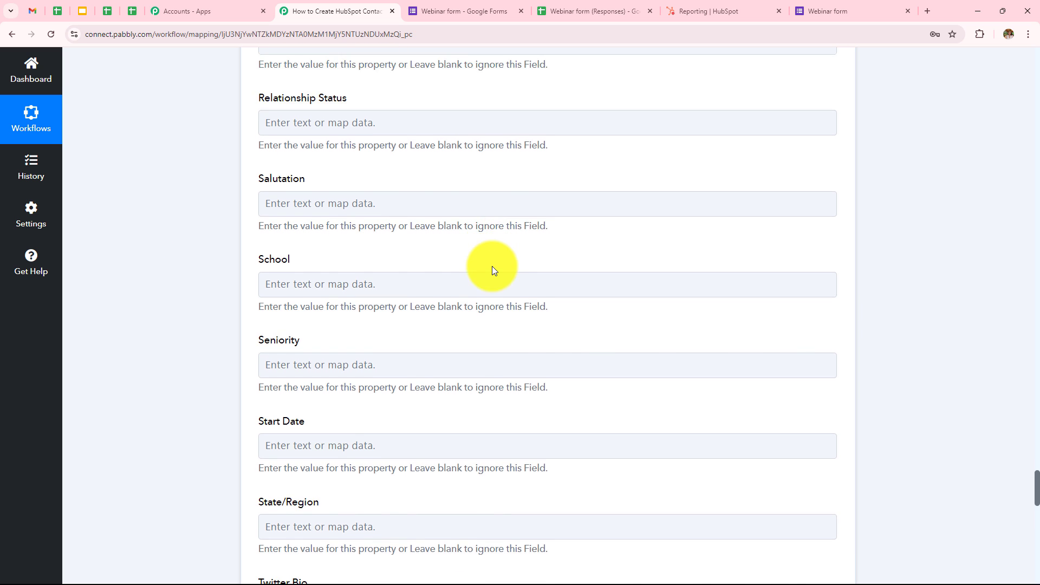
scroll(493, 268, up, 2)
scroll(493, 269, up, 15)
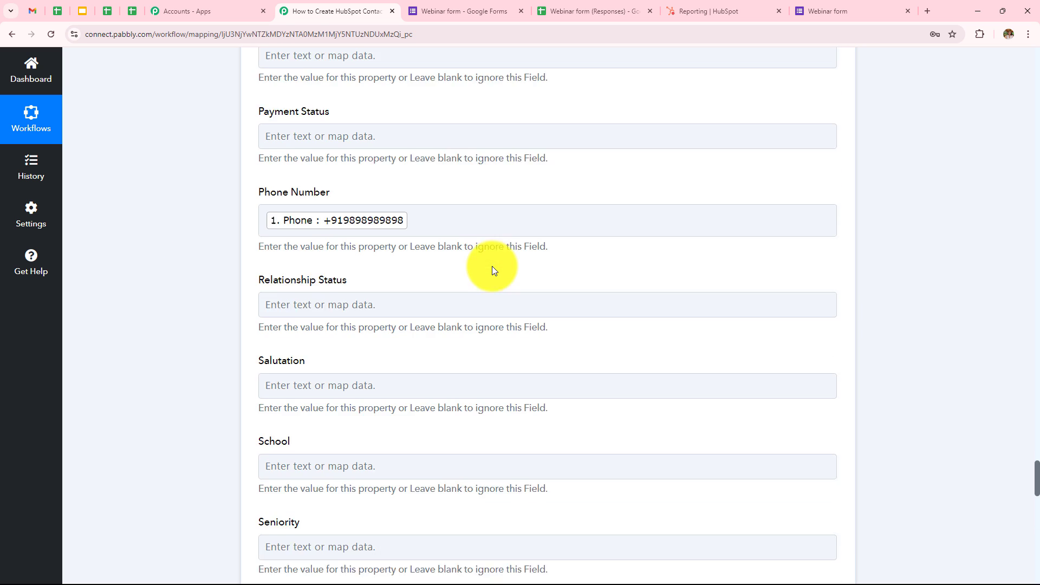
scroll(492, 269, up, 15)
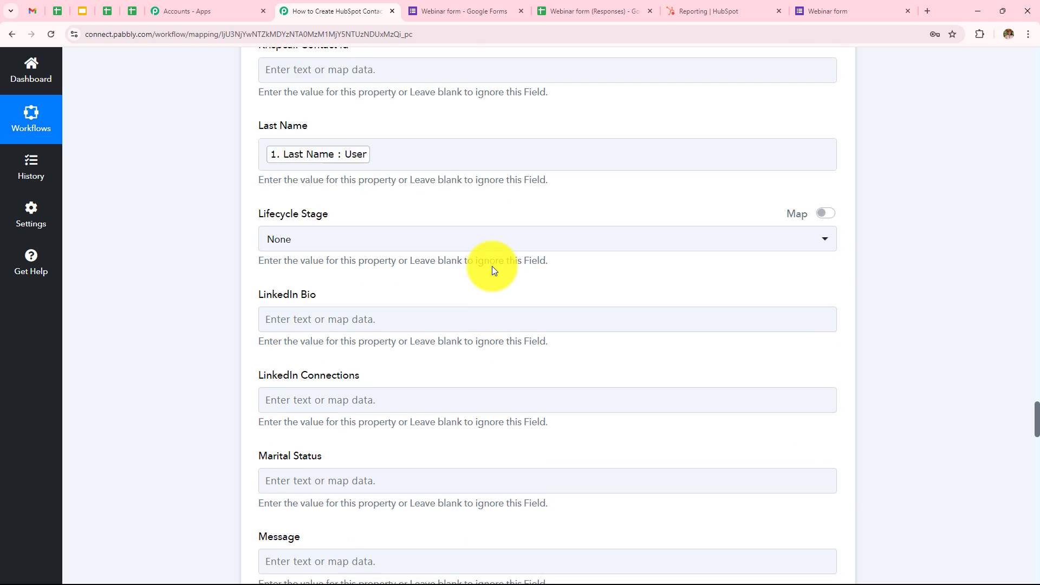
scroll(492, 269, up, 15)
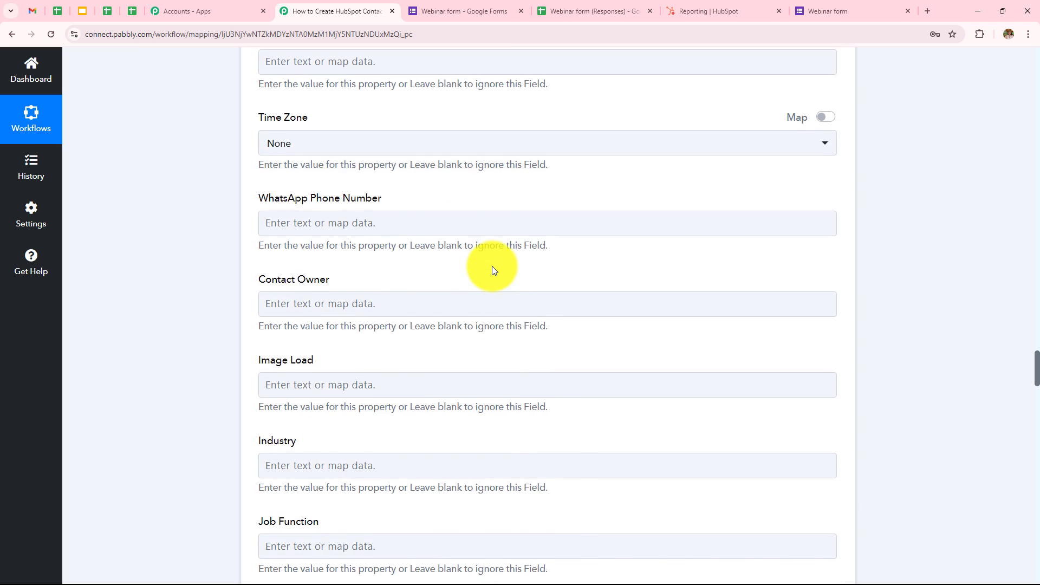
scroll(493, 269, up, 15)
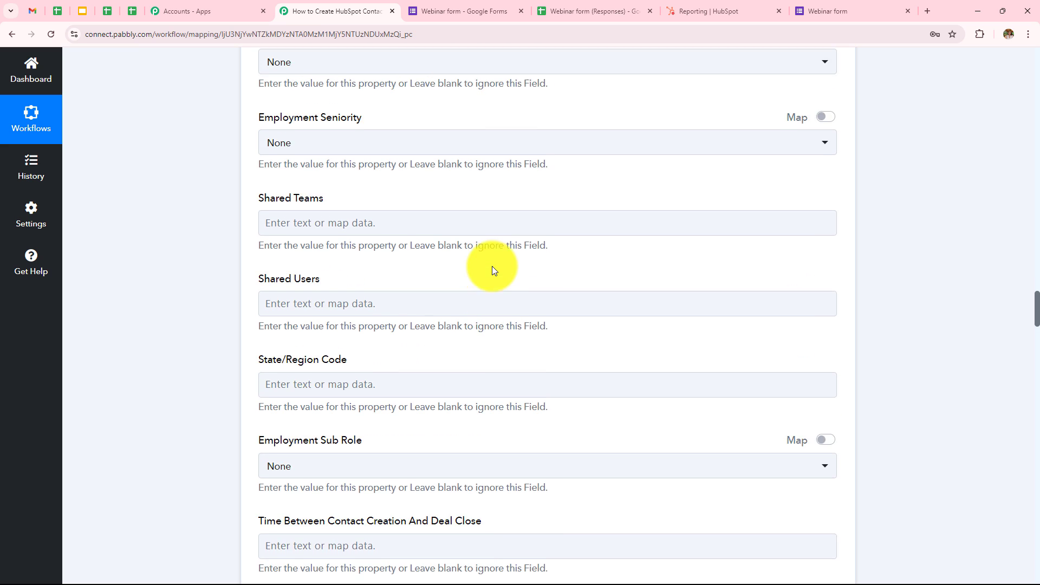
scroll(492, 266, up, 15)
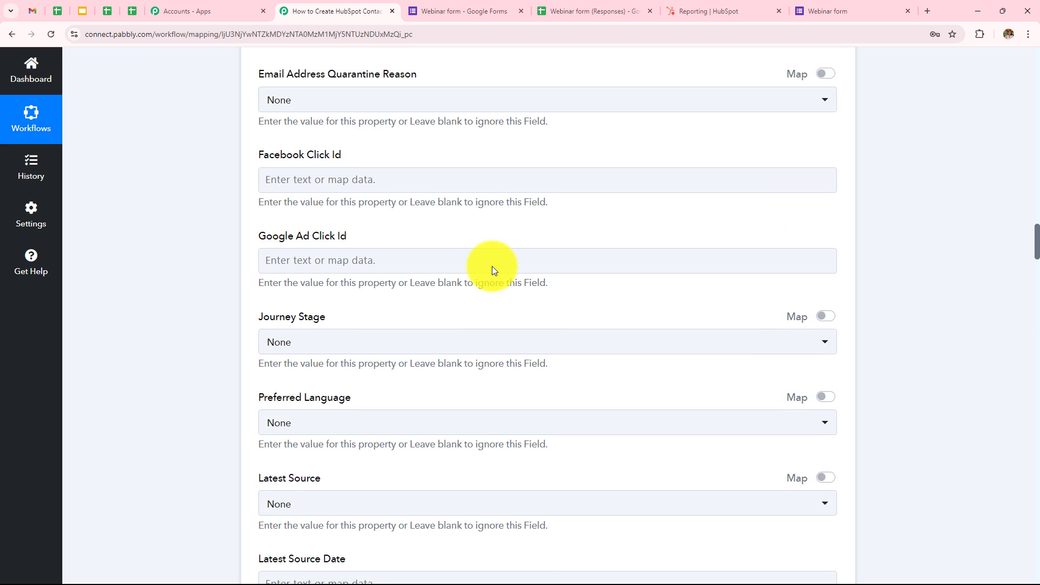
scroll(492, 270, up, 12)
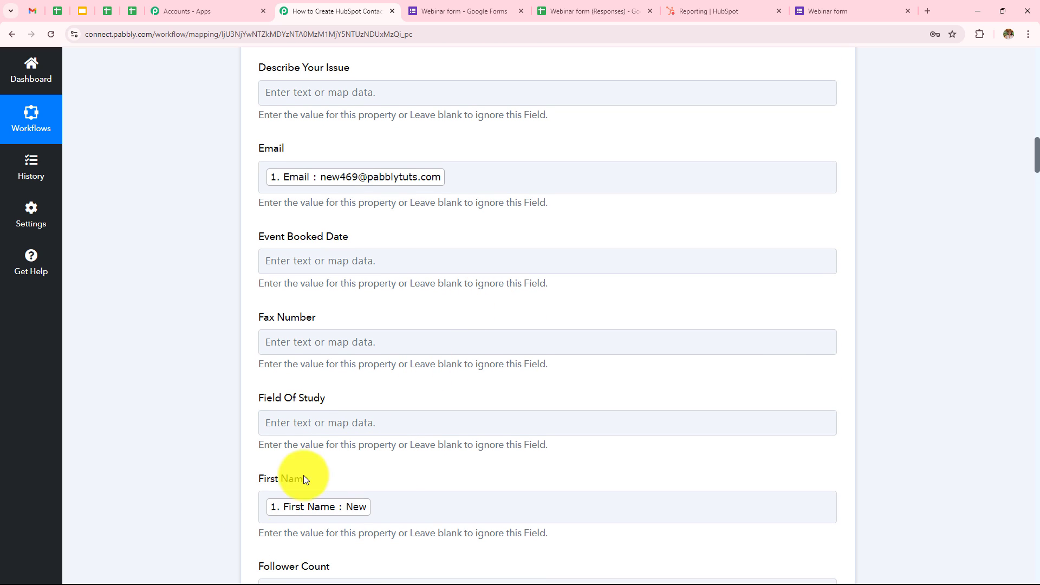
Delete the stray character after the mapped Email token in the HubSpot Email field
scroll(393, 326, up, 1)
scroll(430, 266, down, 4)
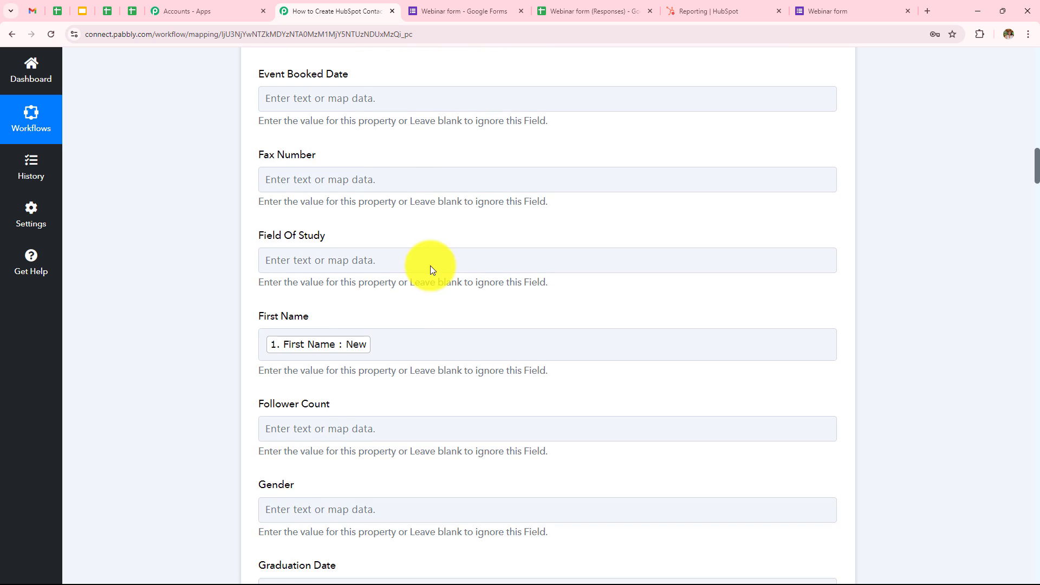
scroll(431, 256, up, 3)
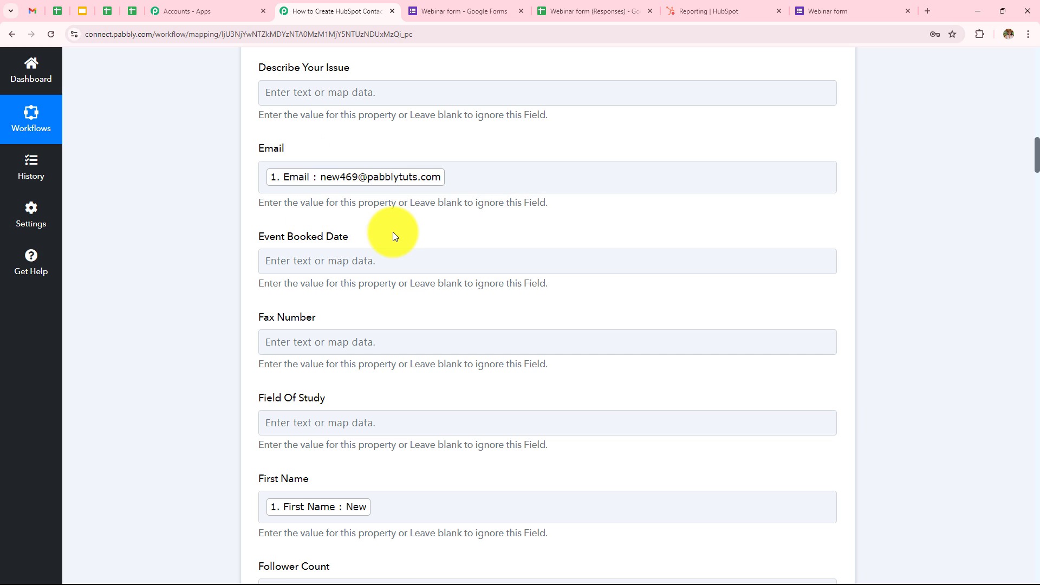
click(472, 177)
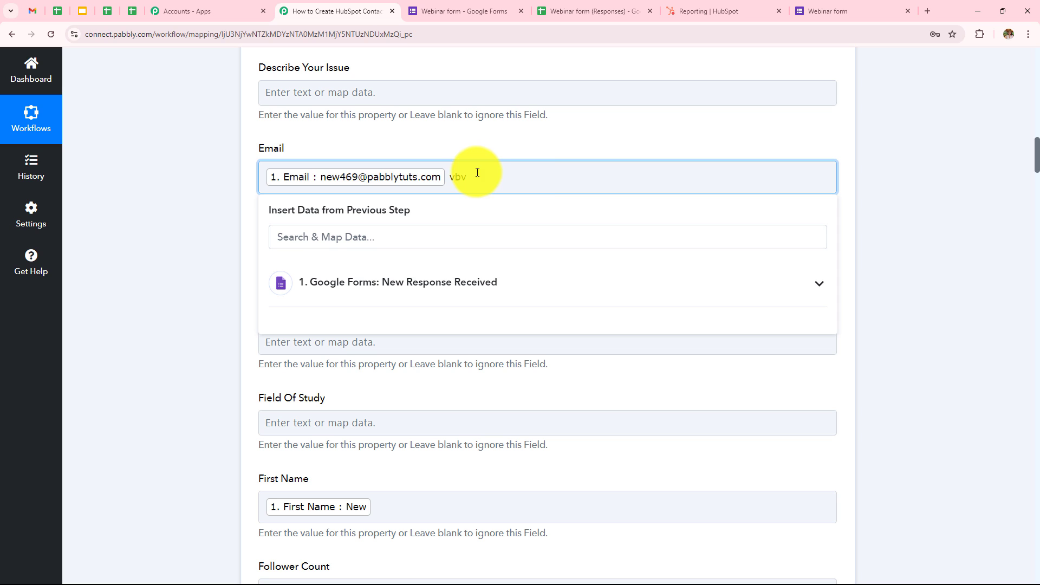
key(BackSpace)
key(BackSpace)
key(BackSpace)
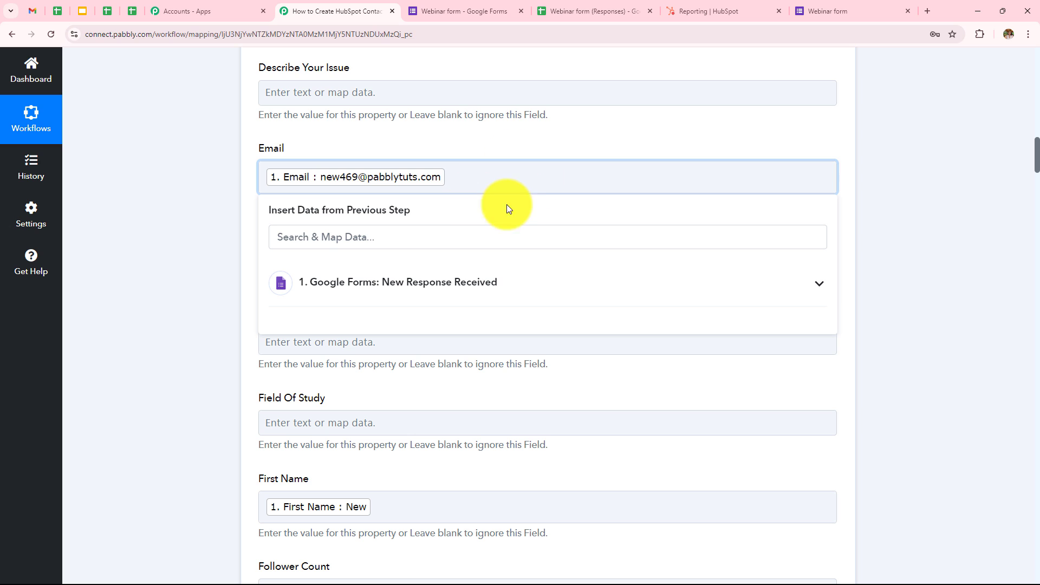
click(194, 207)
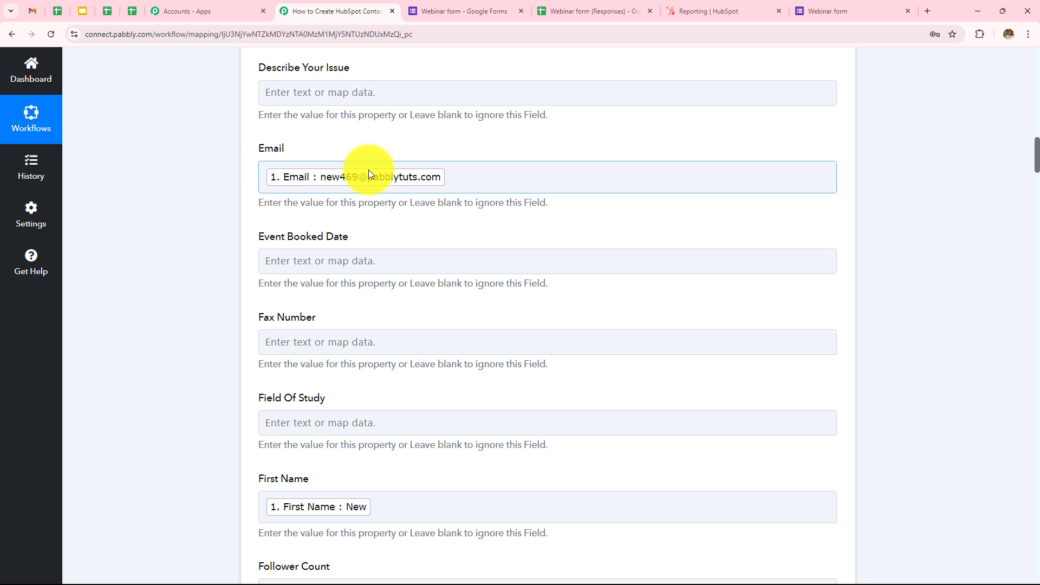
scroll(412, 374, down, 2)
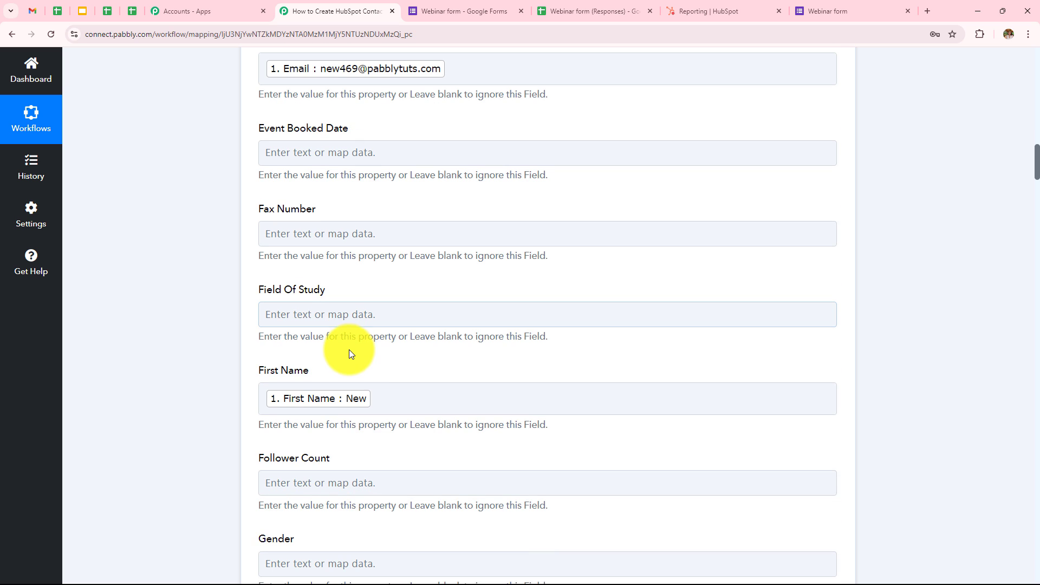
scroll(411, 363, down, 10)
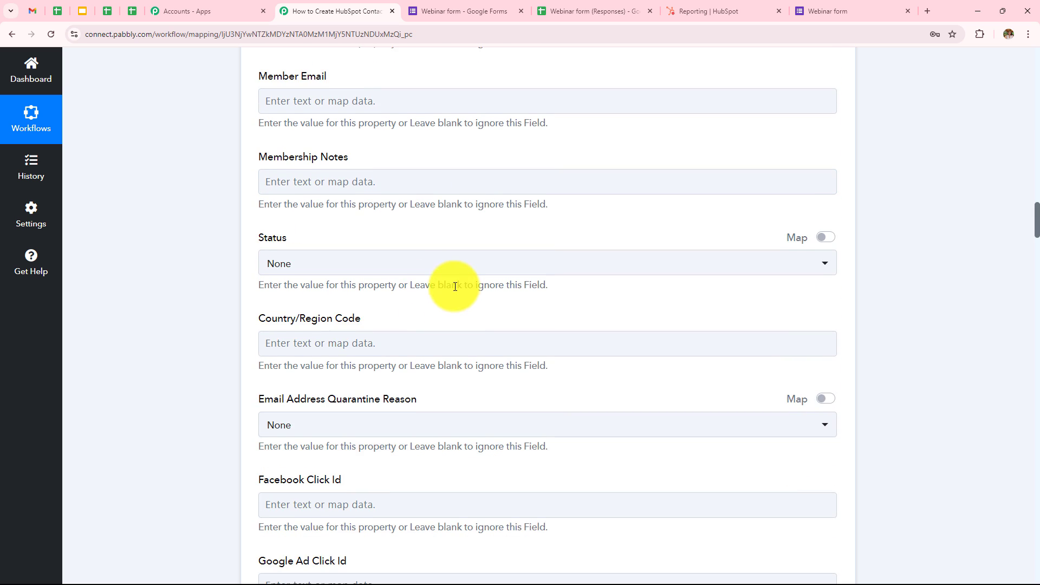
scroll(454, 286, down, 20)
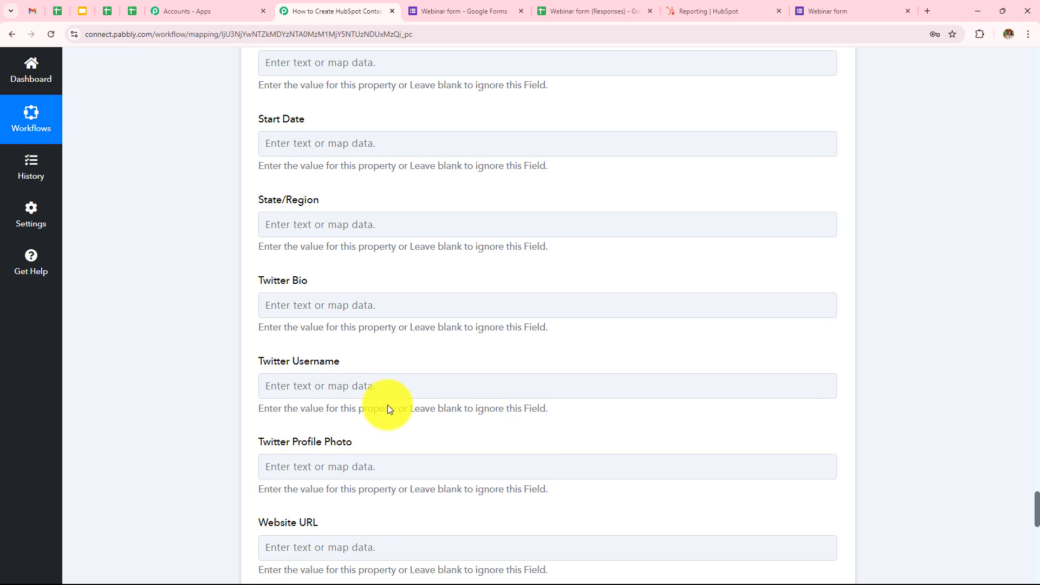
Save the HubSpot Create a Contact action and send a test request
scroll(388, 406, down, 11)
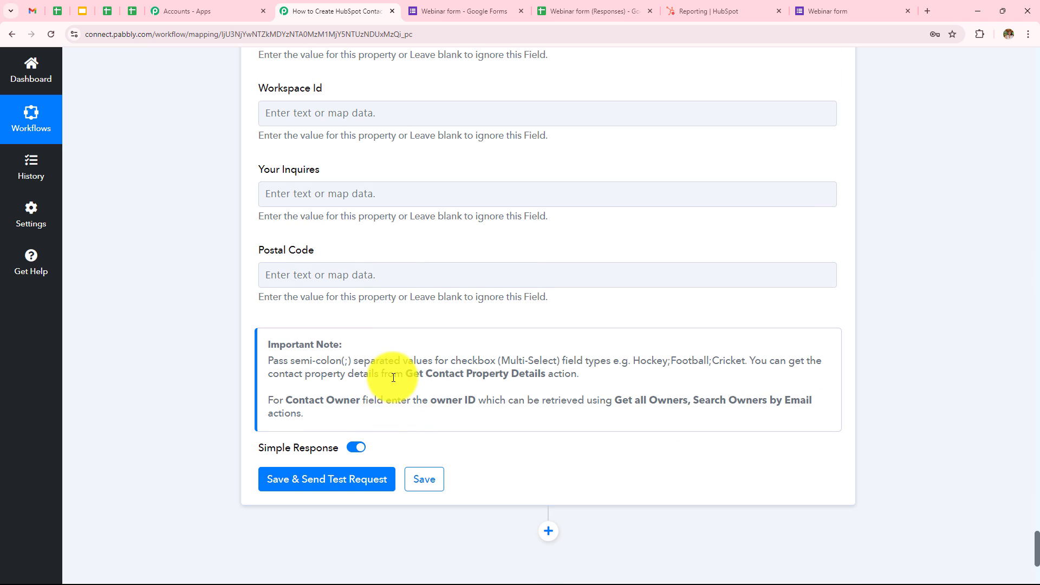
scroll(388, 404, down, 2)
click(342, 374)
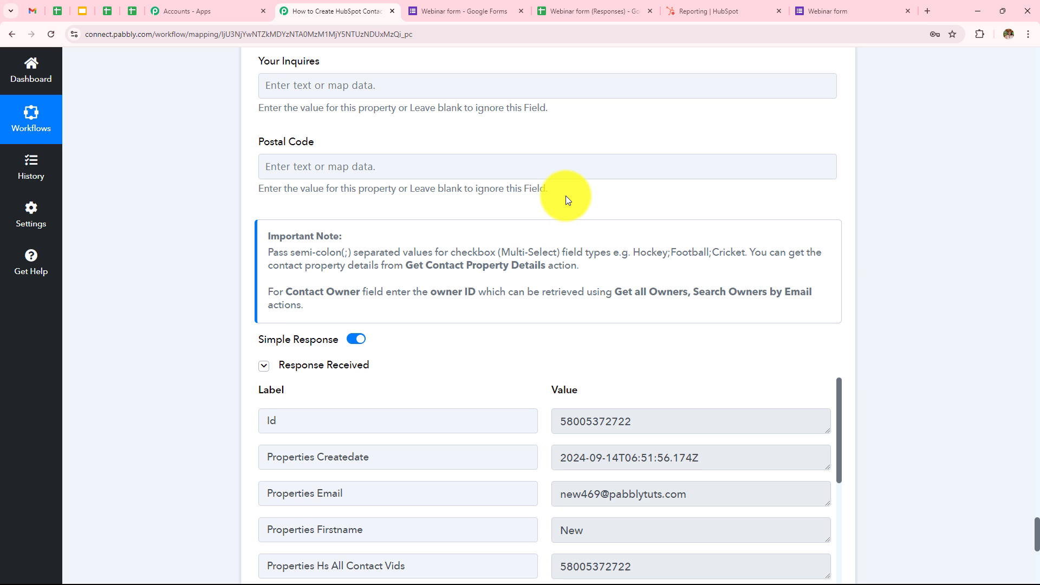
Review the returned contact's Id, email and phone values in the test response
scroll(566, 198, down, 3)
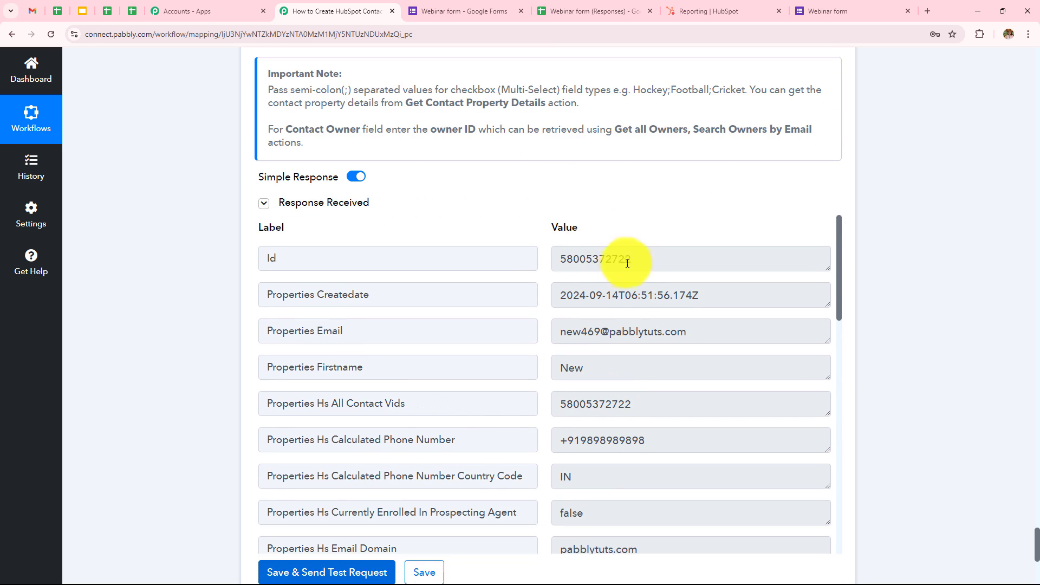
double_click(662, 259)
click(620, 183)
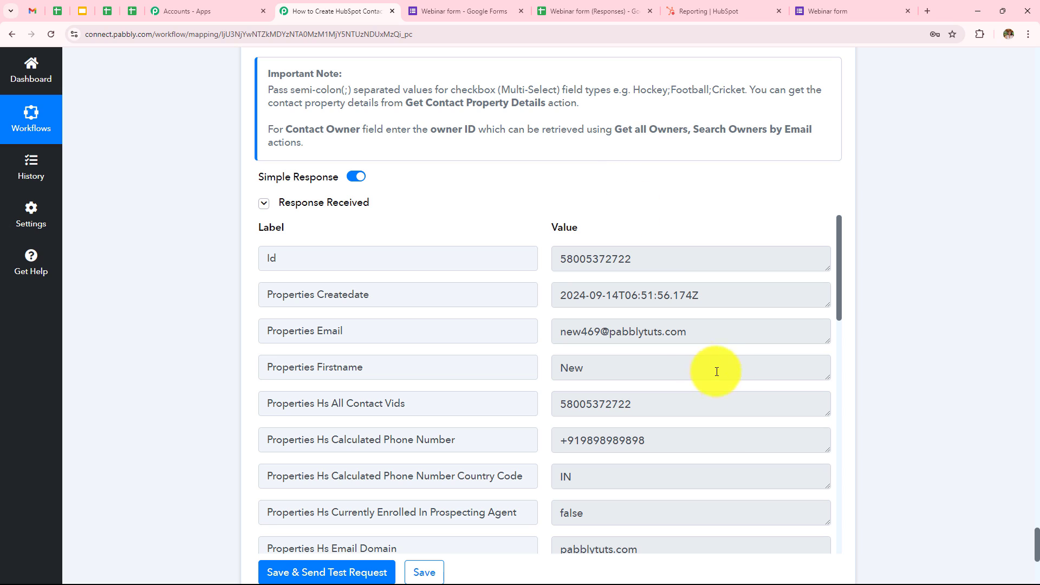
drag(718, 334, 550, 337)
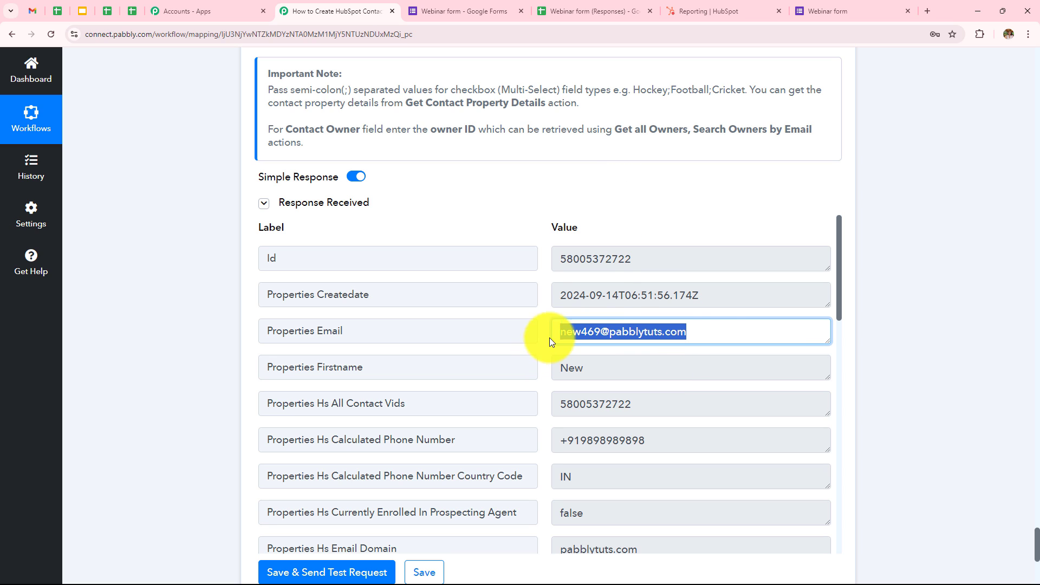
click(662, 221)
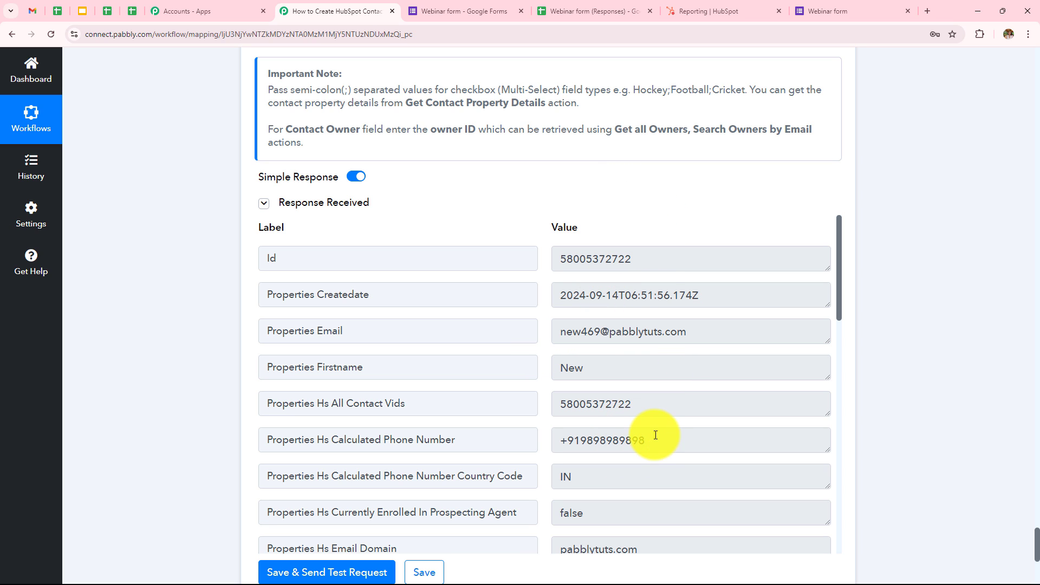
drag(661, 439, 523, 443)
drag(632, 367, 530, 372)
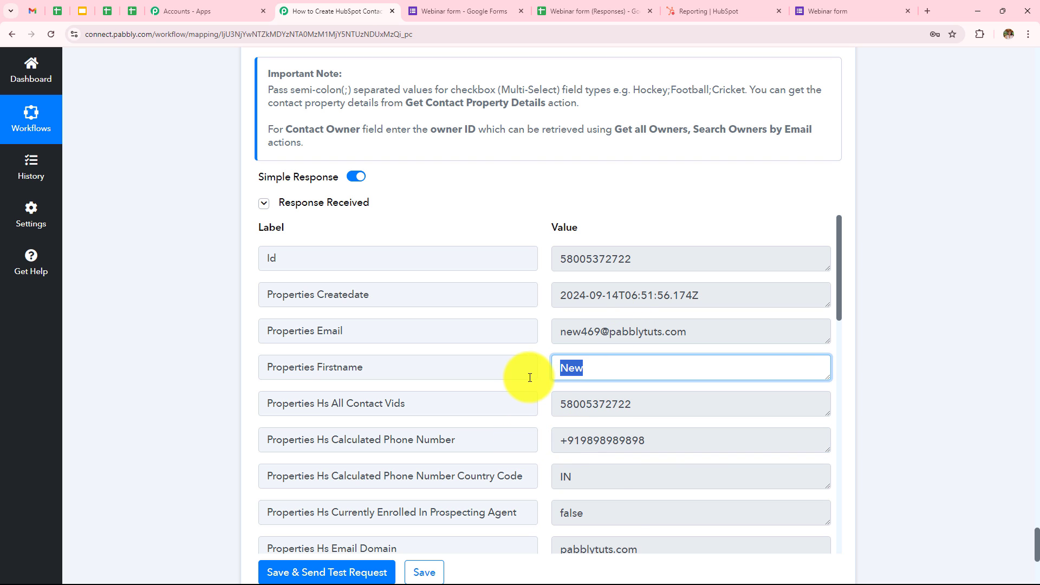
scroll(623, 520, down, 2)
scroll(619, 515, down, 5)
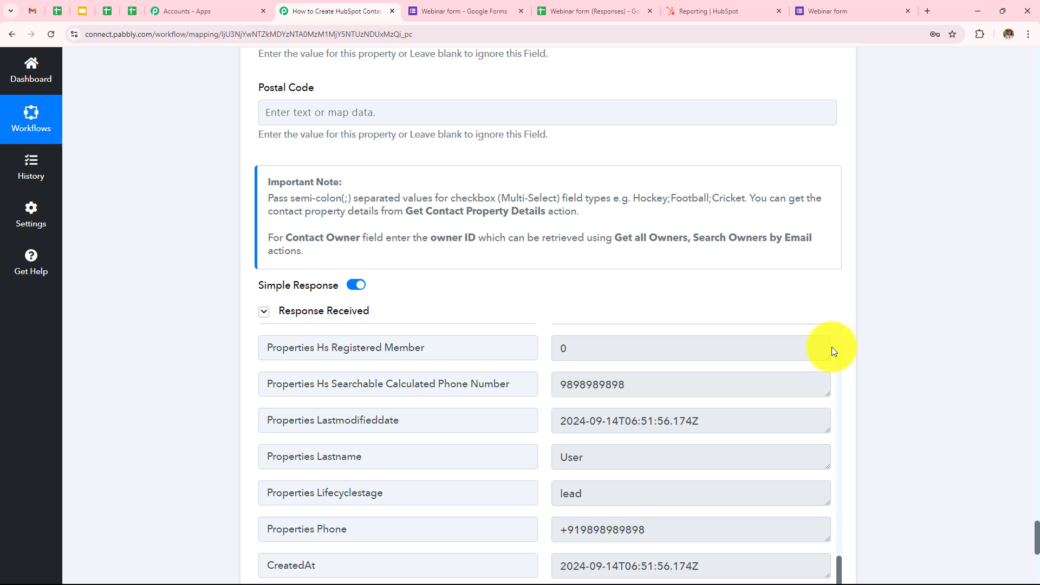
Go to the Contacts list in HubSpot's CRM menu
click(730, 11)
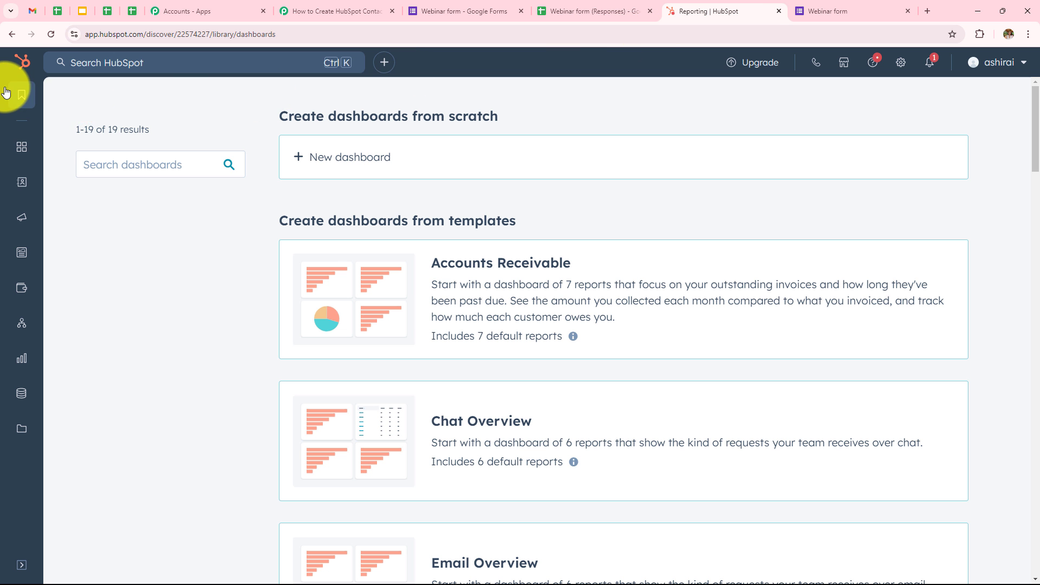
mouse_move(19, 92)
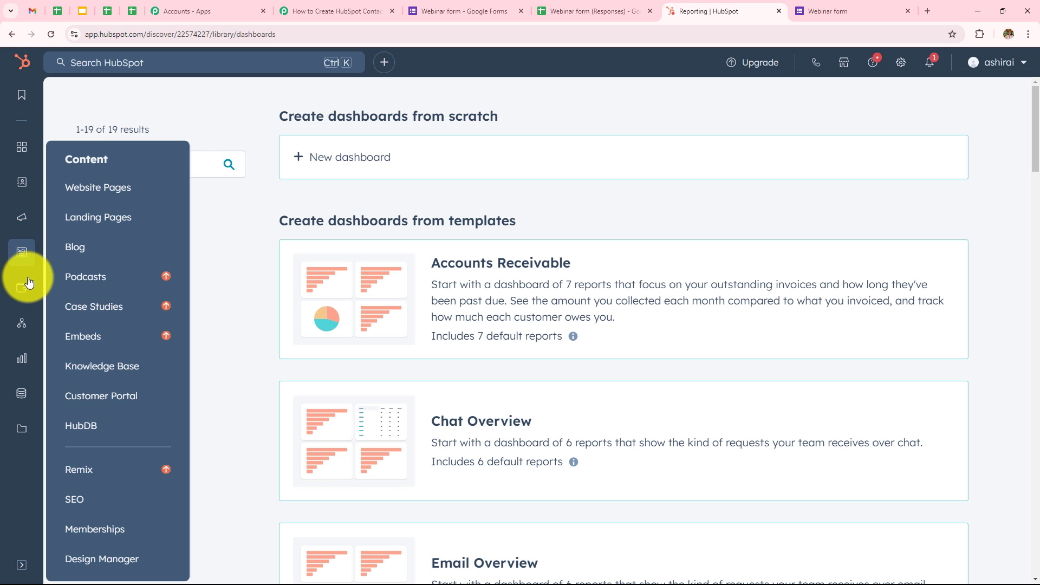
mouse_move(26, 210)
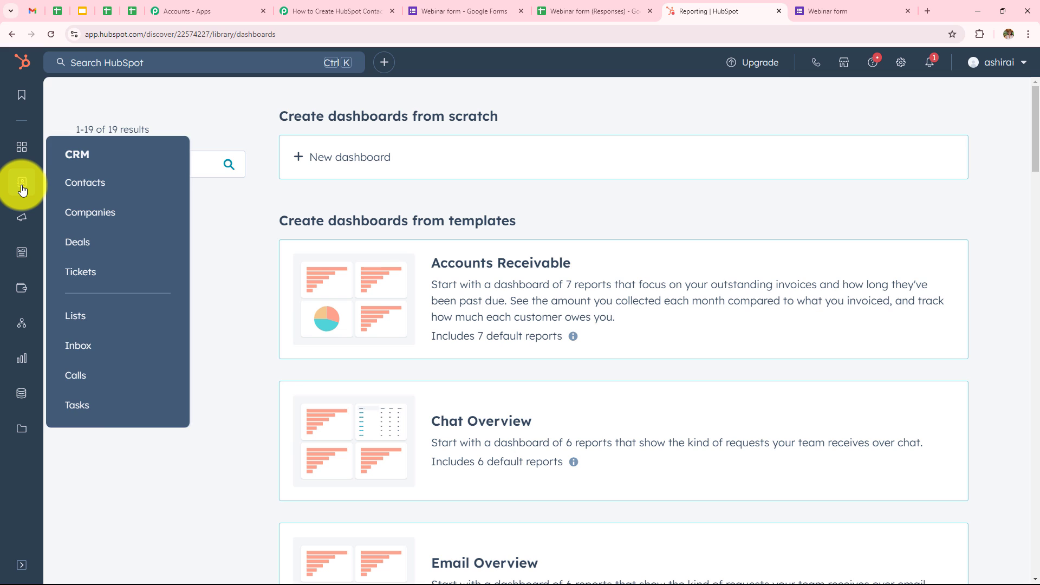
click(22, 186)
mouse_move(17, 192)
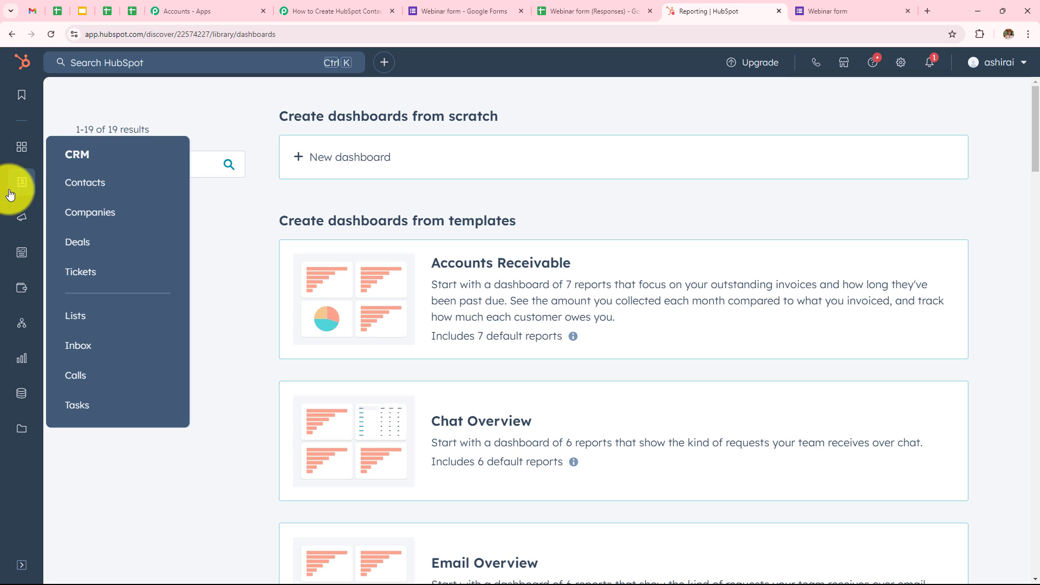
click(88, 182)
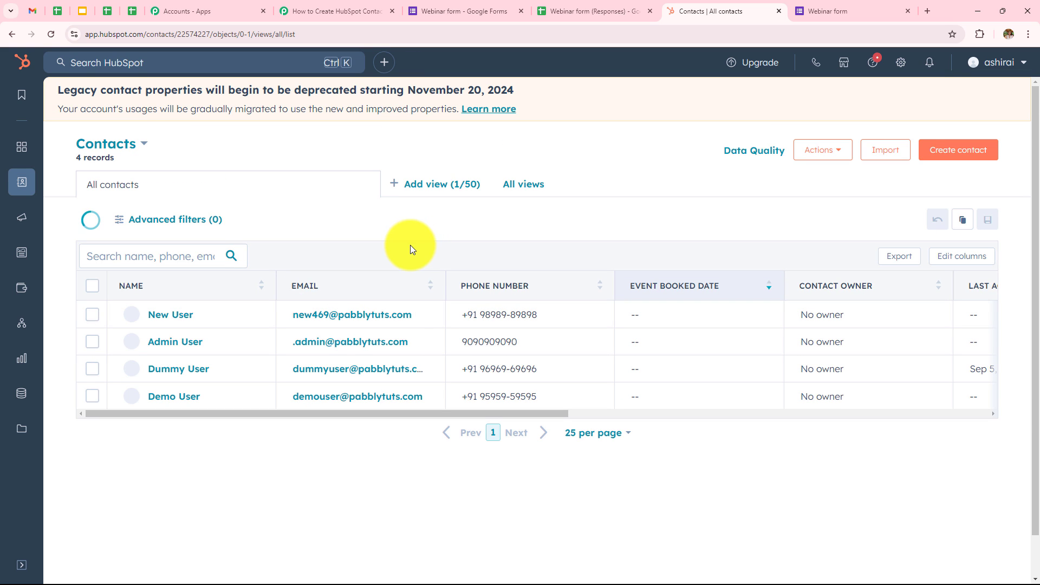
Check the New User record's email and phone, then start a new Webinar form response
click(167, 317)
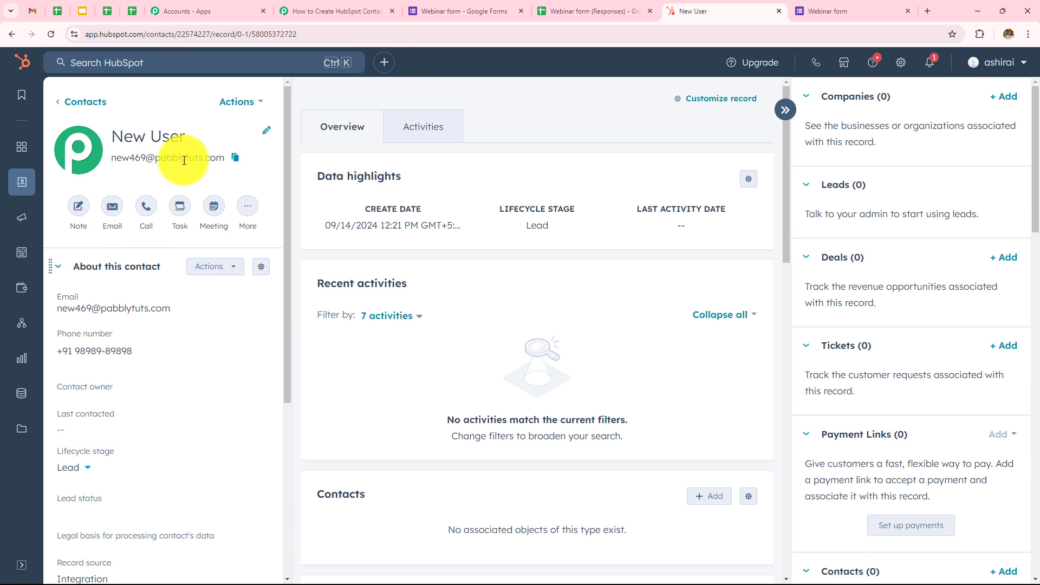
mouse_move(116, 341)
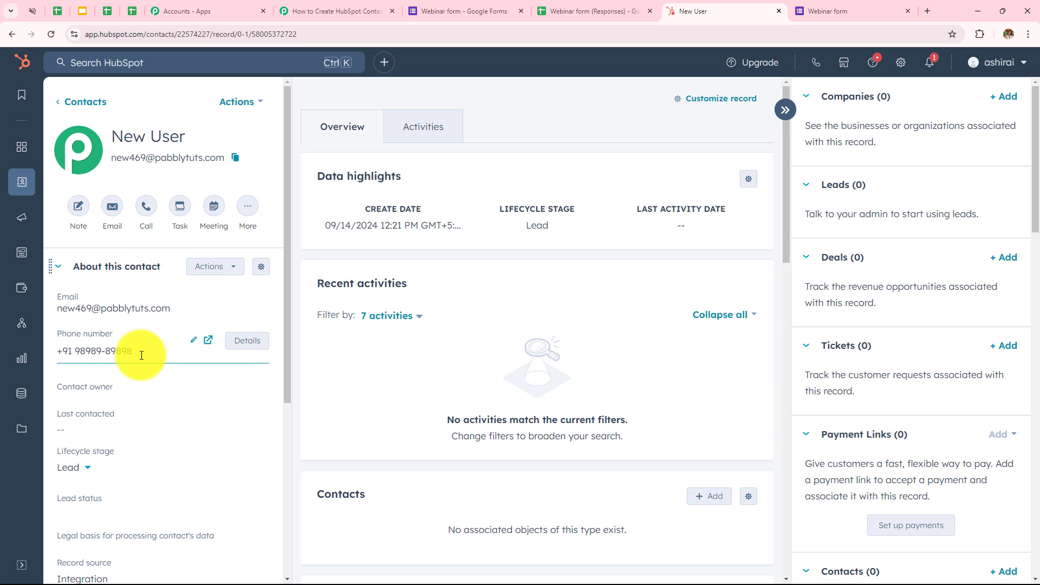
drag(142, 355, 18, 362)
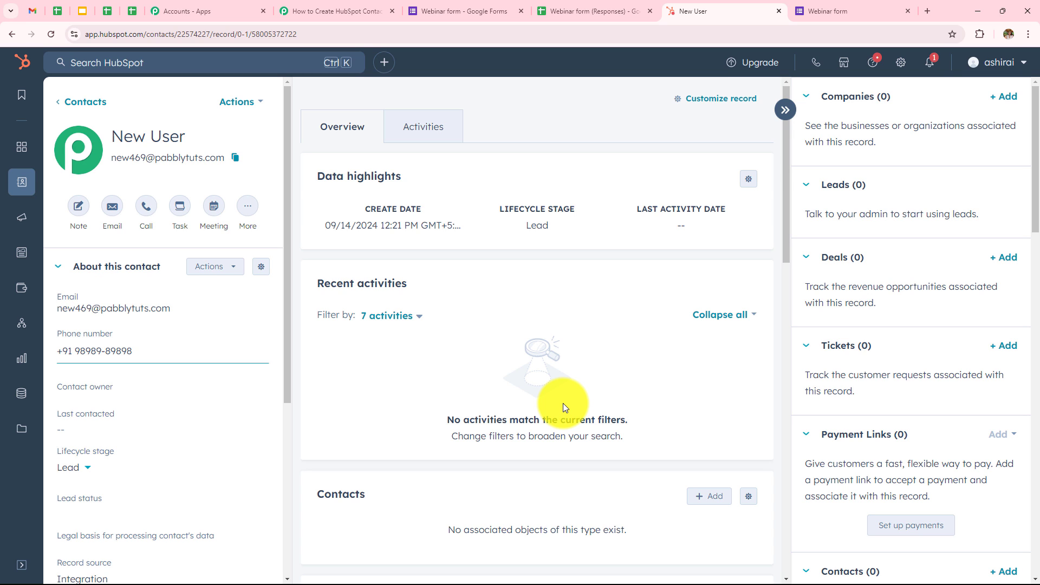
click(859, 12)
click(402, 259)
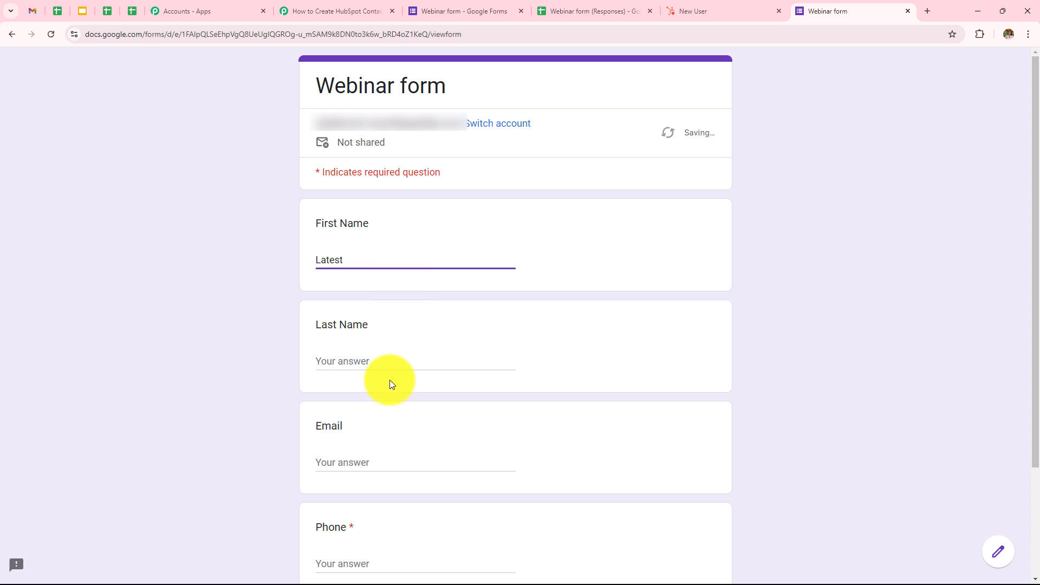
Fill in the Webinar form's Last Name, Email and Phone answers and submit it
click(386, 364)
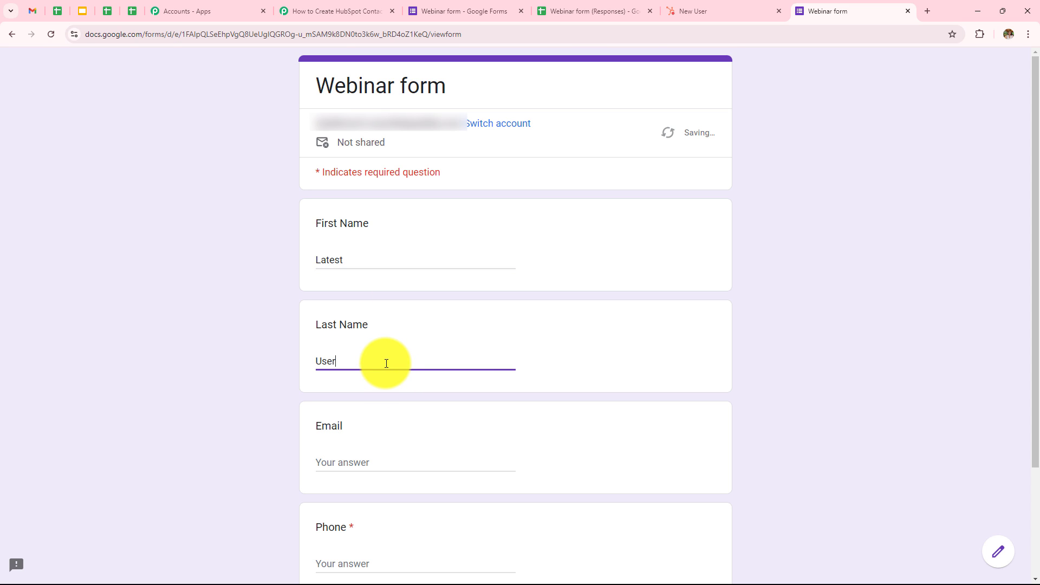
click(355, 463)
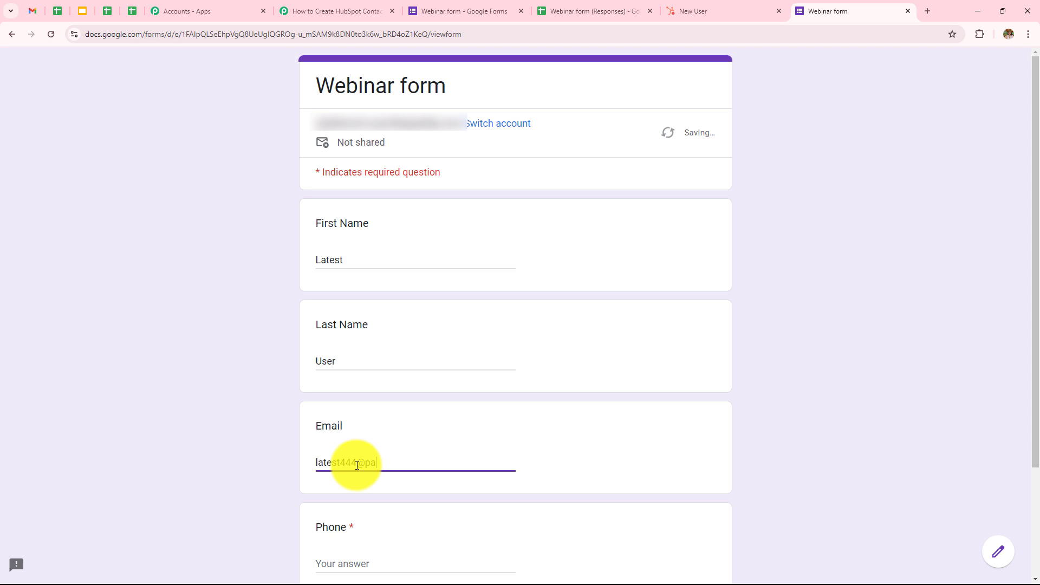
click(386, 563)
scroll(395, 442, down, 2)
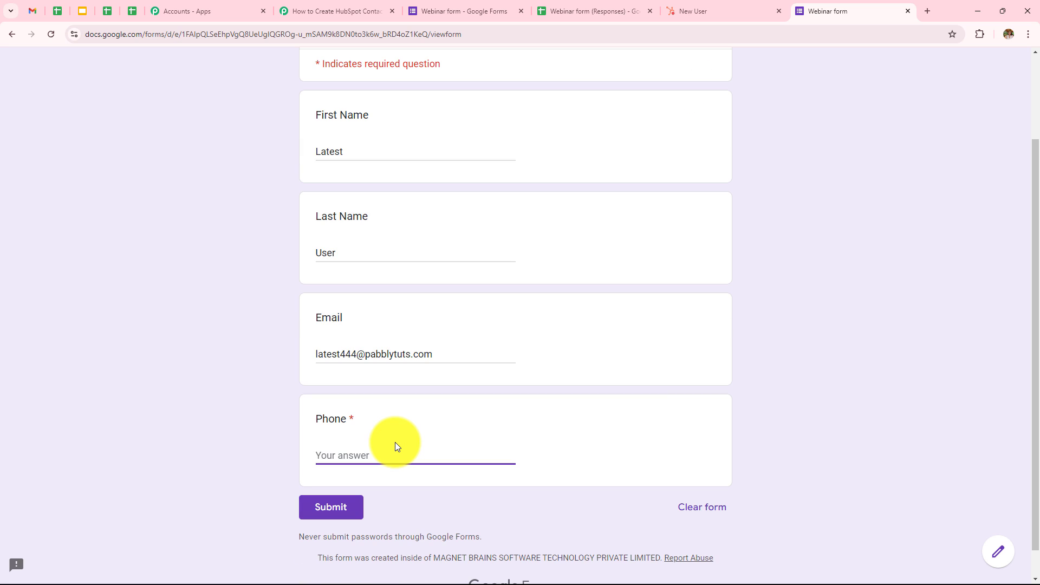
click(344, 506)
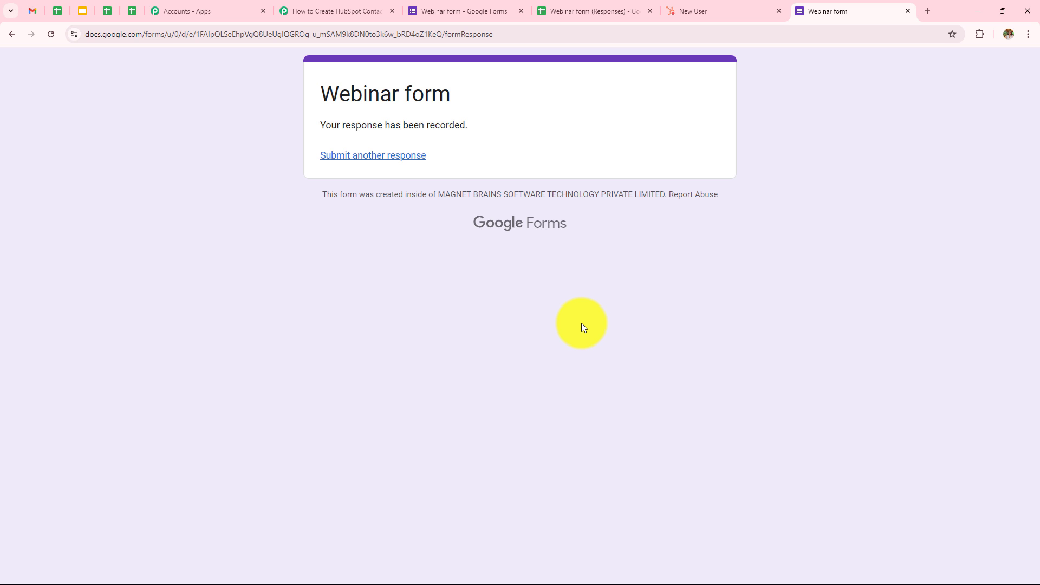
Confirm the submission in row 4 of the responses sheet, then reload HubSpot's contacts list
click(553, 9)
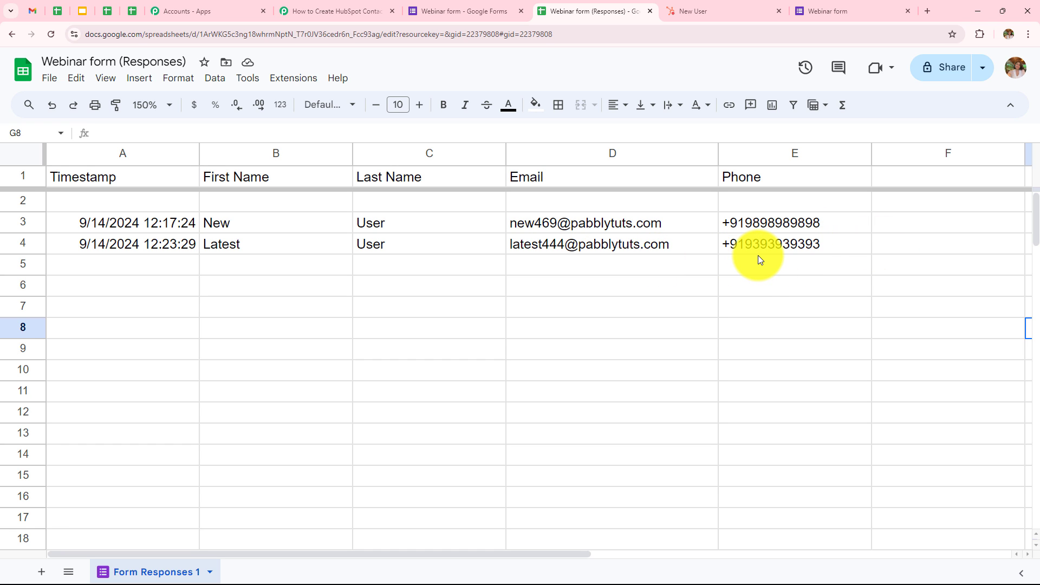
click(715, 11)
click(15, 38)
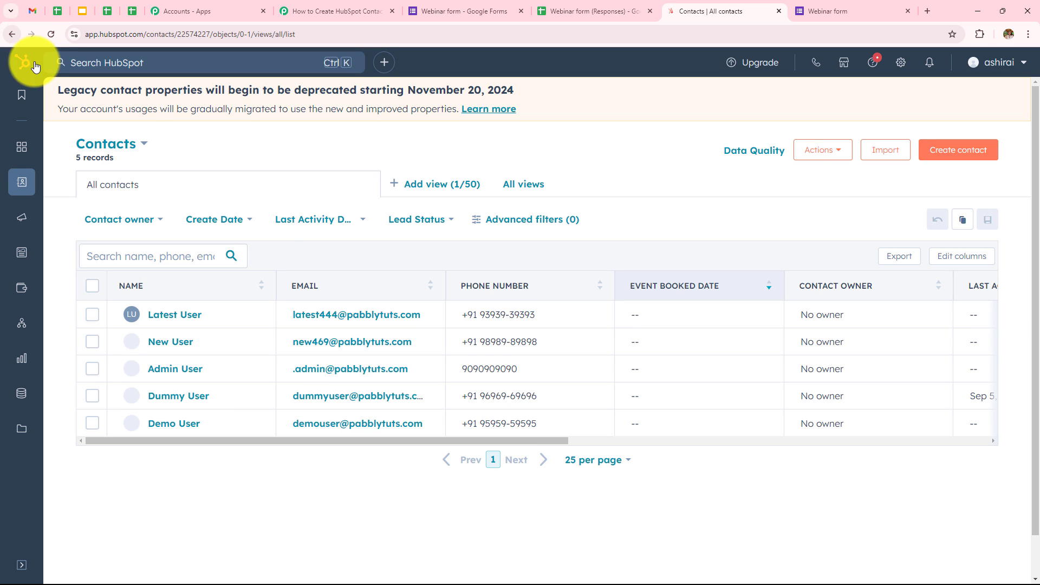
Open the Latest User contact record in HubSpot to review its email, phone and Lead stage
click(178, 316)
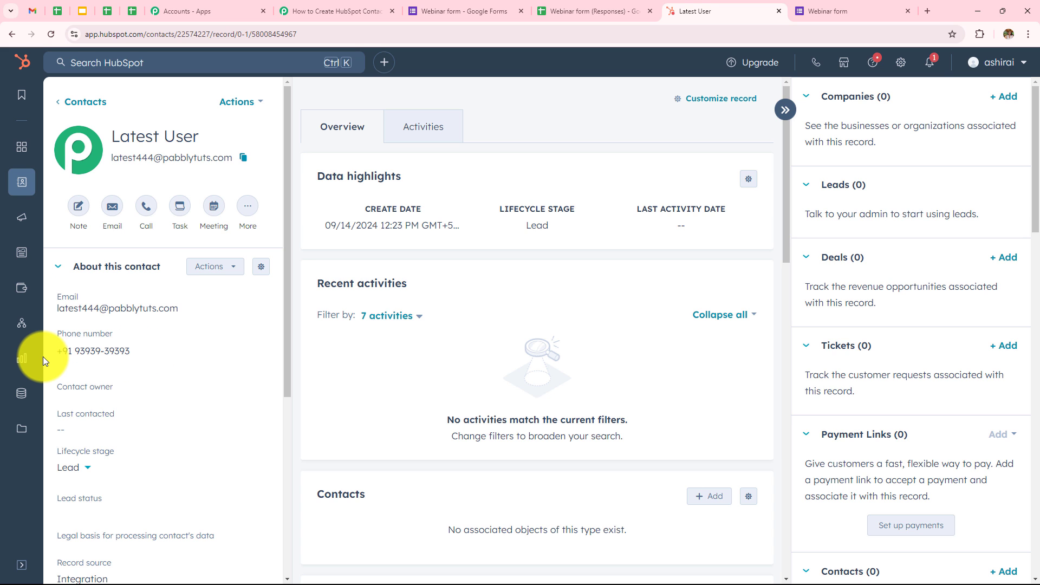
click(320, 11)
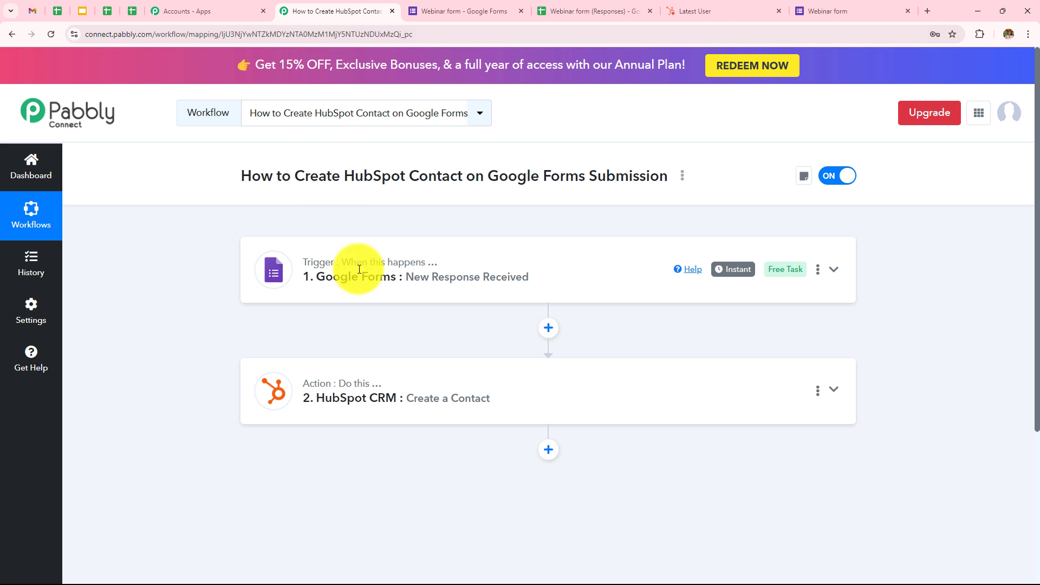
click(436, 264)
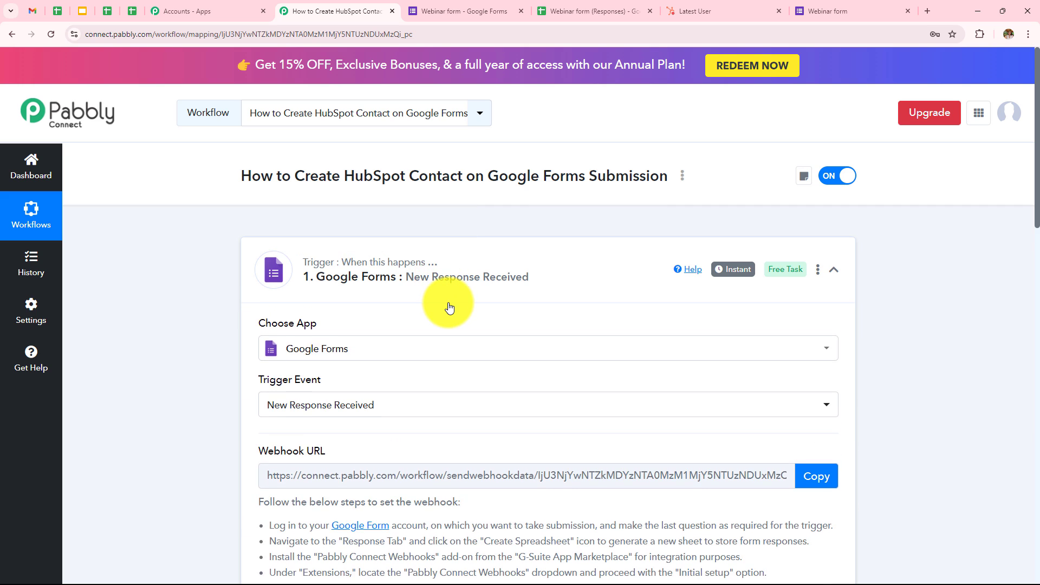
scroll(447, 302, down, 3)
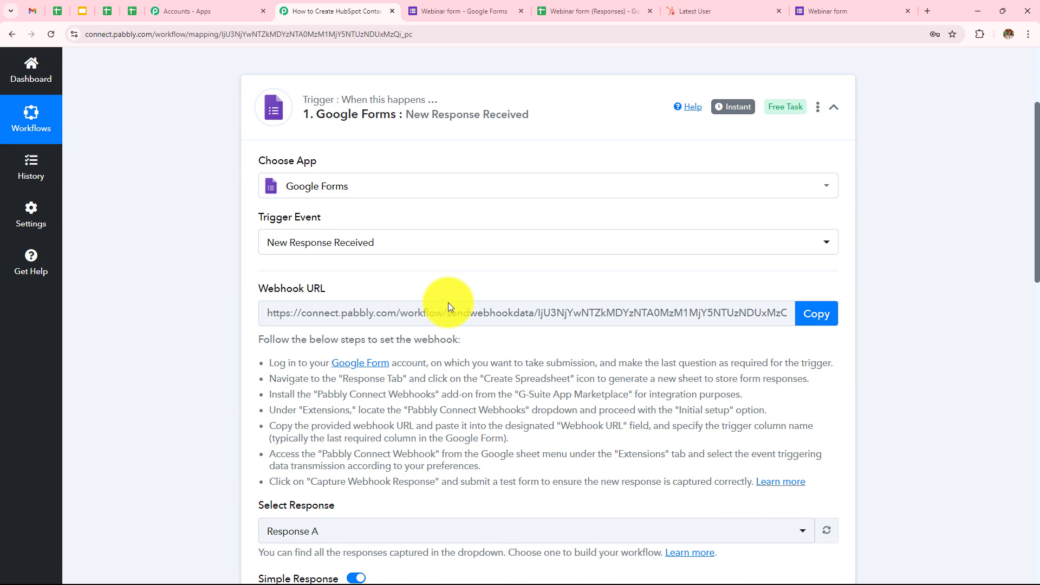
scroll(448, 302, down, 1)
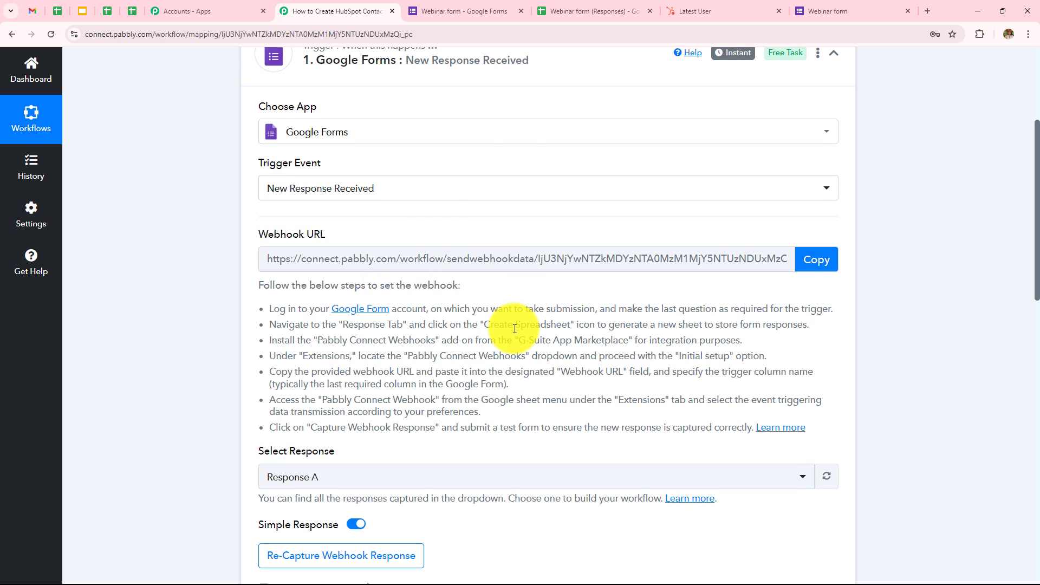
scroll(515, 329, down, 6)
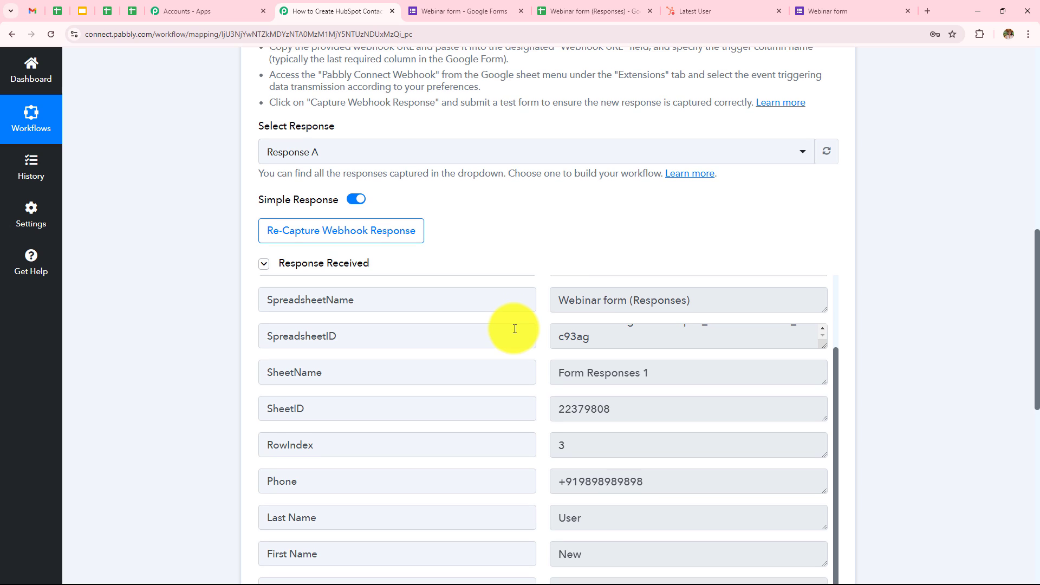
scroll(515, 329, down, 5)
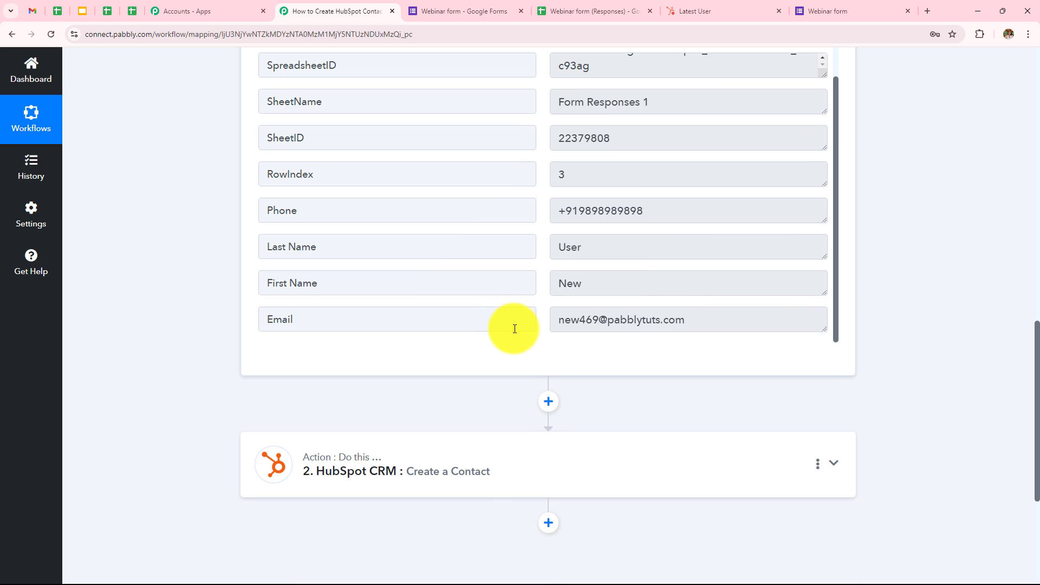
click(458, 473)
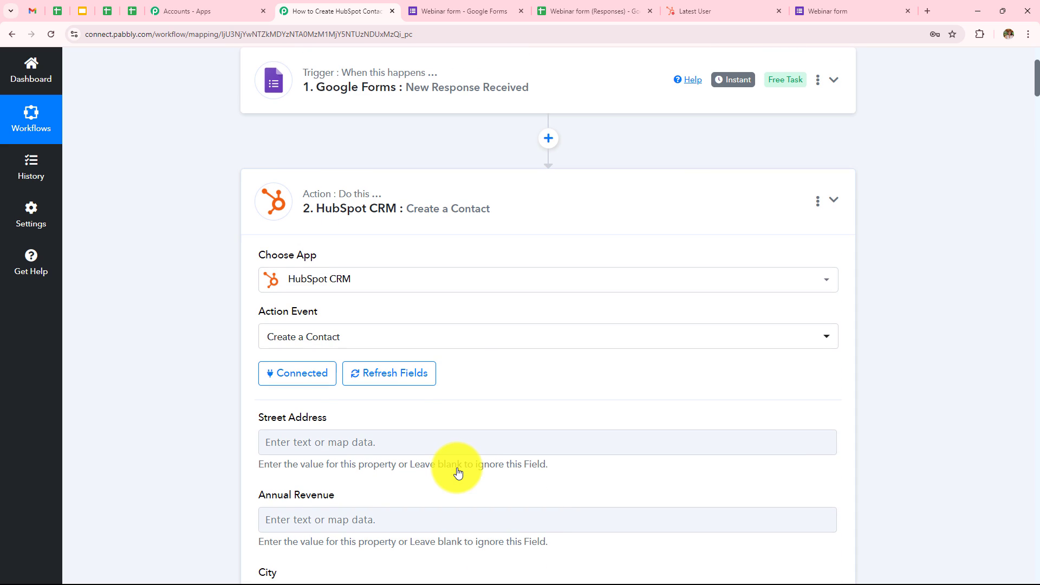
scroll(476, 320, down, 6)
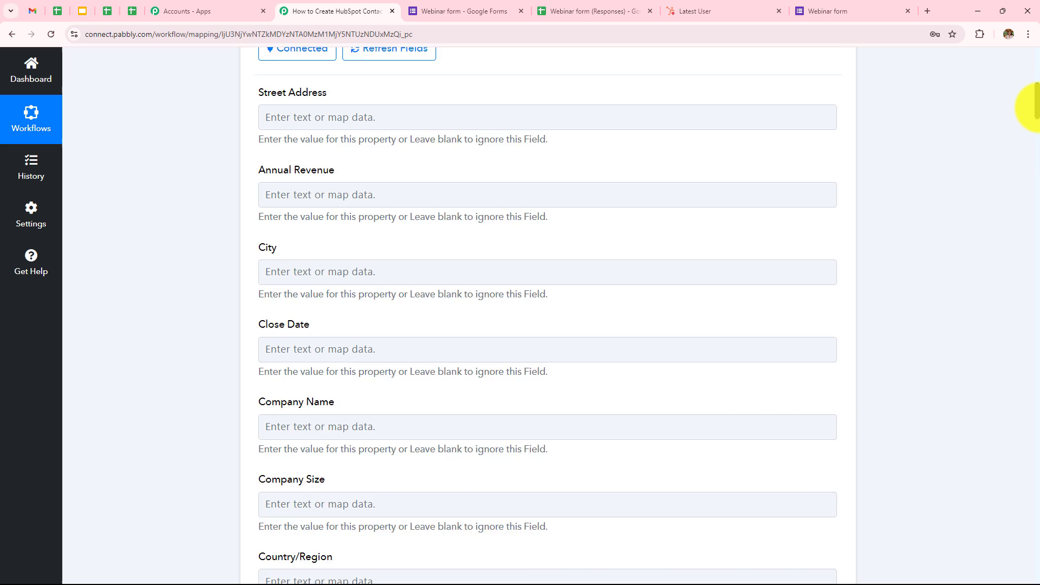
drag(1036, 107, 1036, 549)
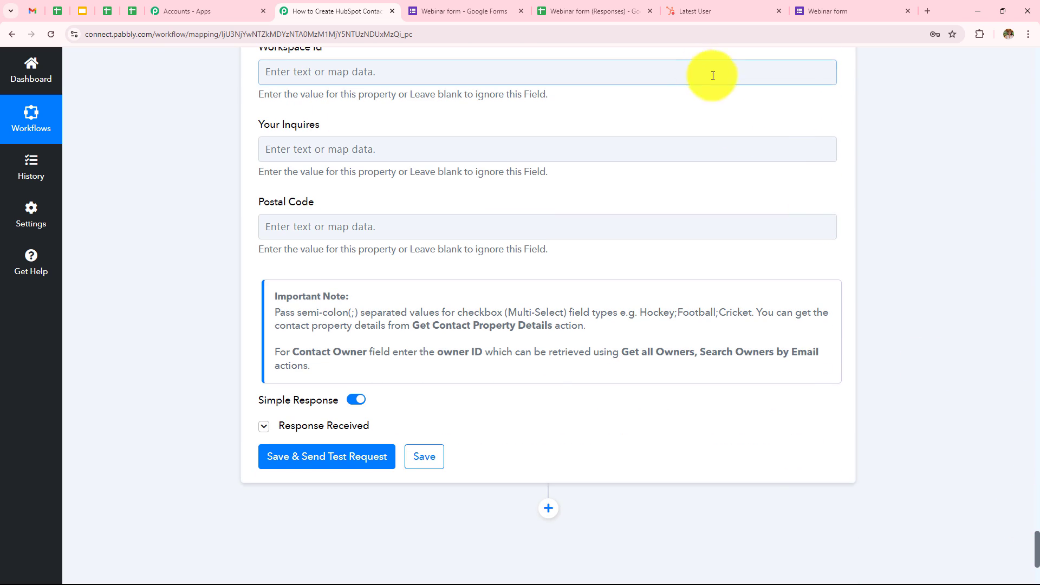
click(699, 12)
click(6, 35)
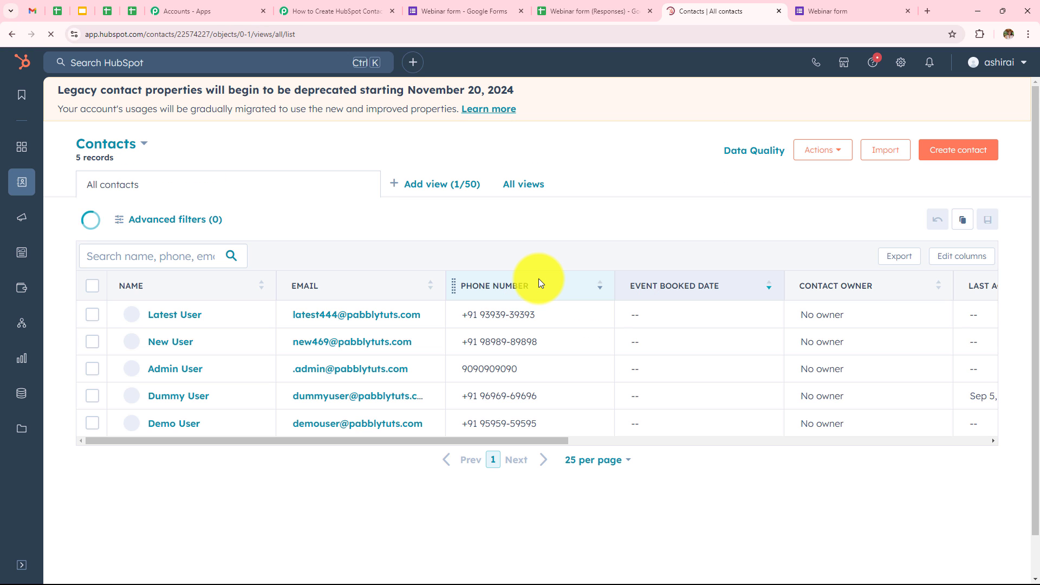
click(315, 11)
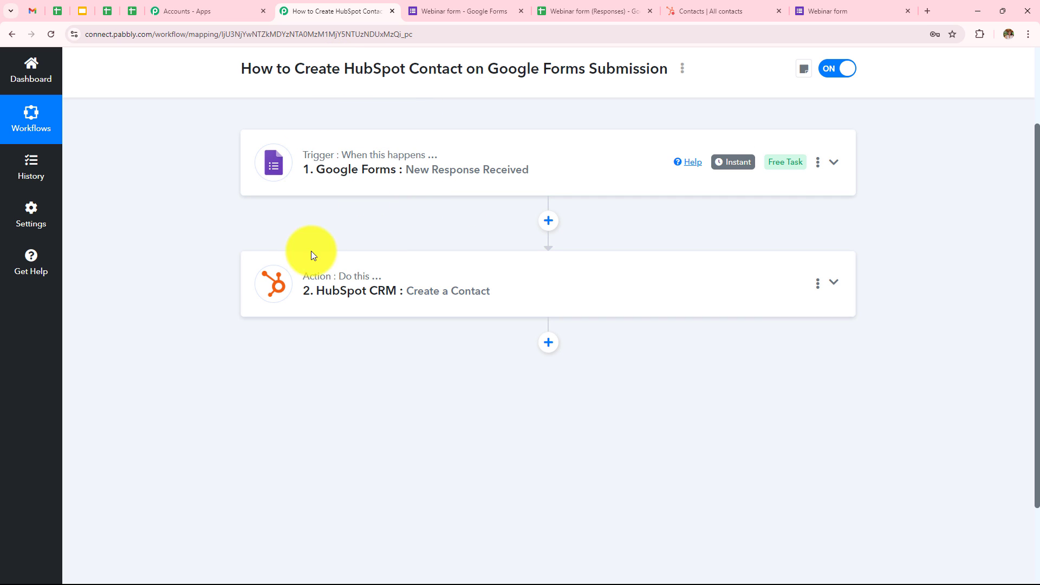
scroll(401, 334, up, 2)
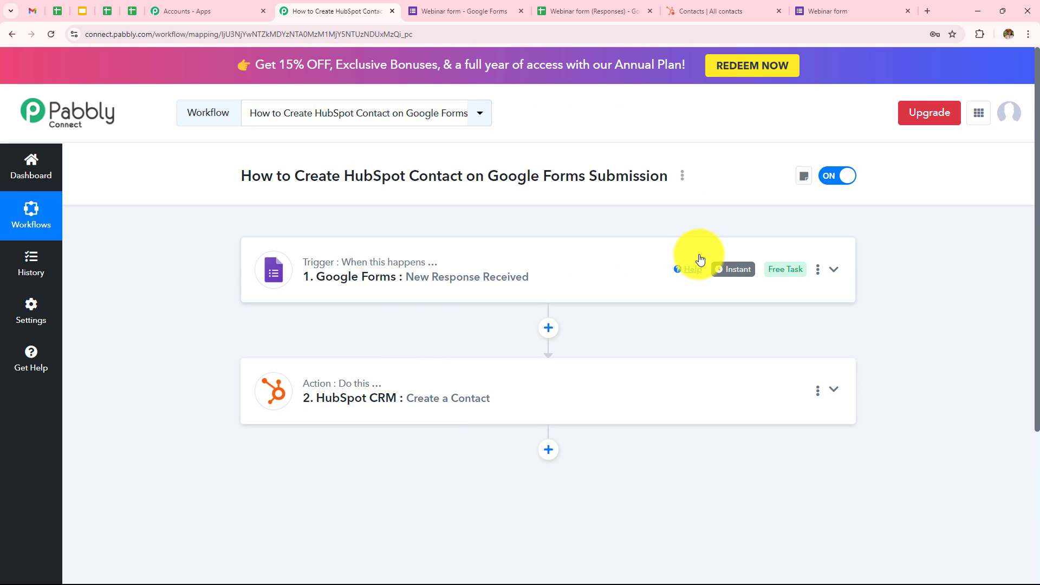